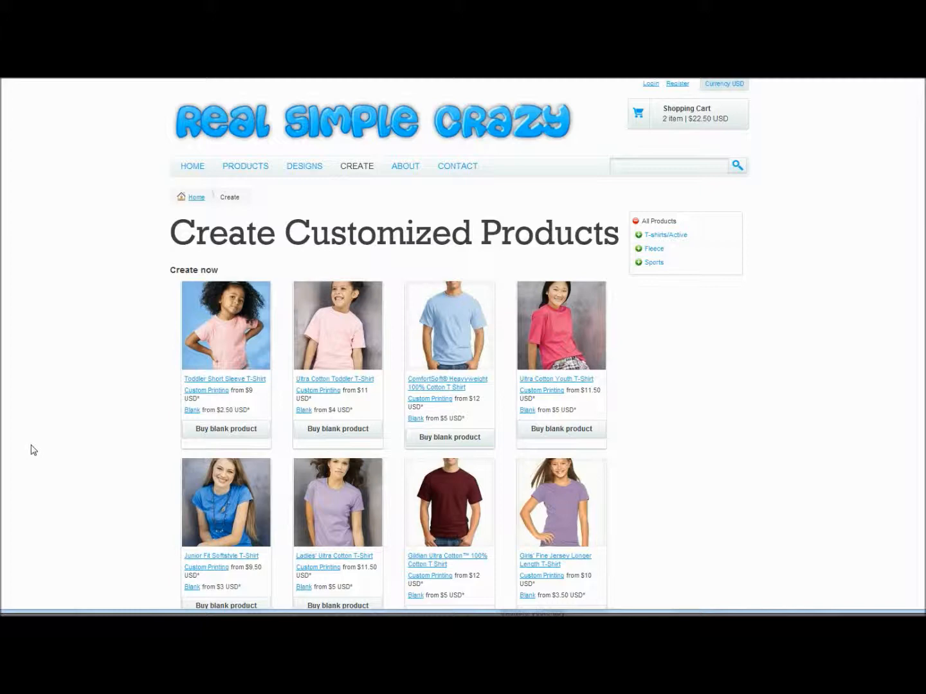
Look over the storefront's Create page, switch to the store manager and open the Select Blank Products settings.
{"action": "scroll", "coordinate": [33, 450], "scroll_direction": "down", "scroll_amount": 1}
{"action": "scroll", "coordinate": [36, 449], "scroll_direction": "down", "scroll_amount": 1}
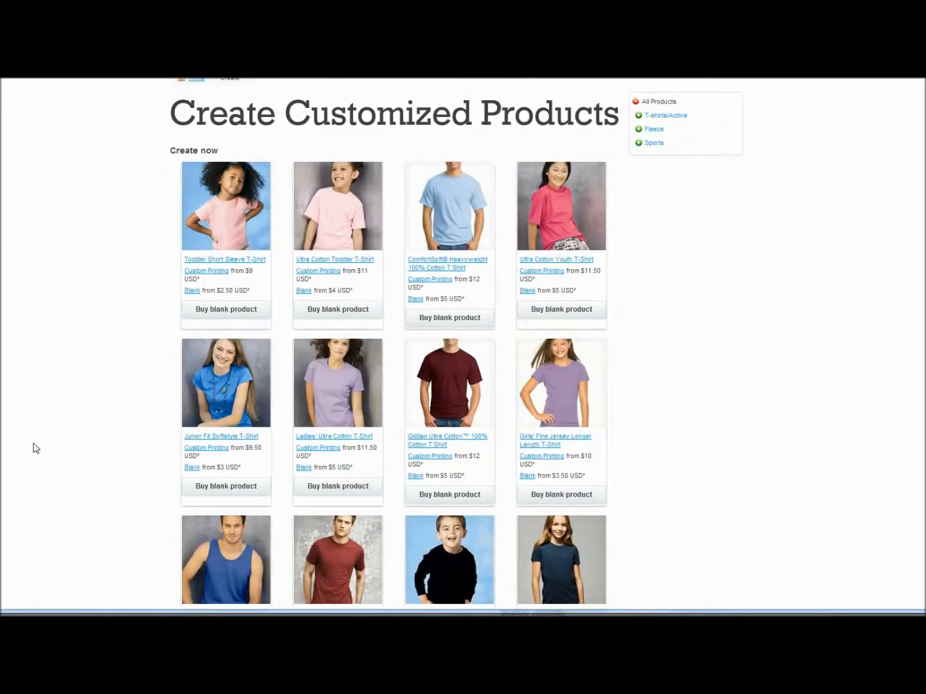
{"action": "scroll", "coordinate": [35, 449], "scroll_direction": "up", "scroll_amount": 2}
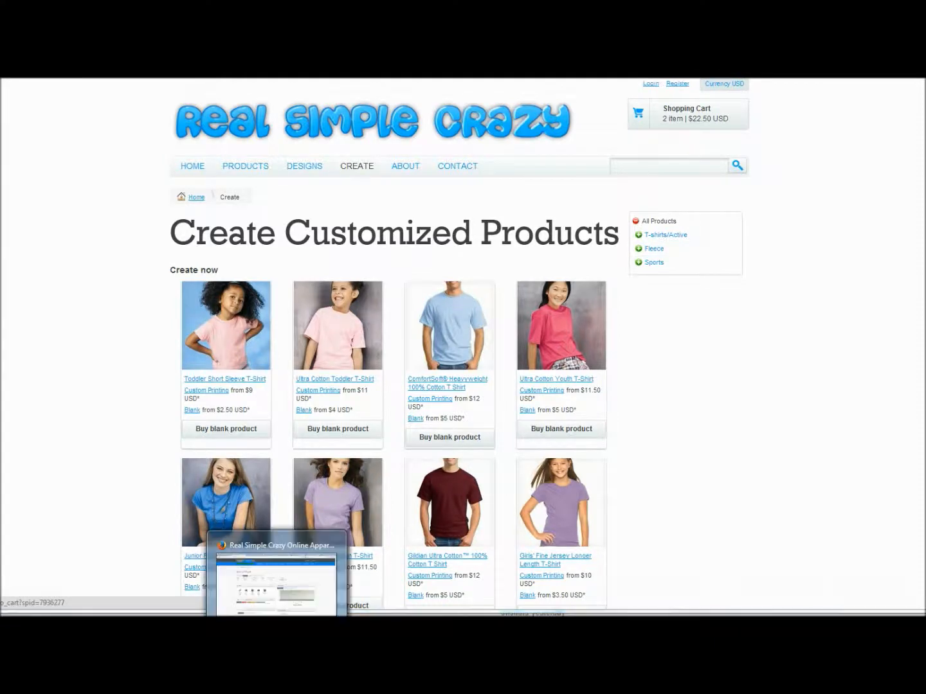
{"action": "left_click", "coordinate": [275, 622]}
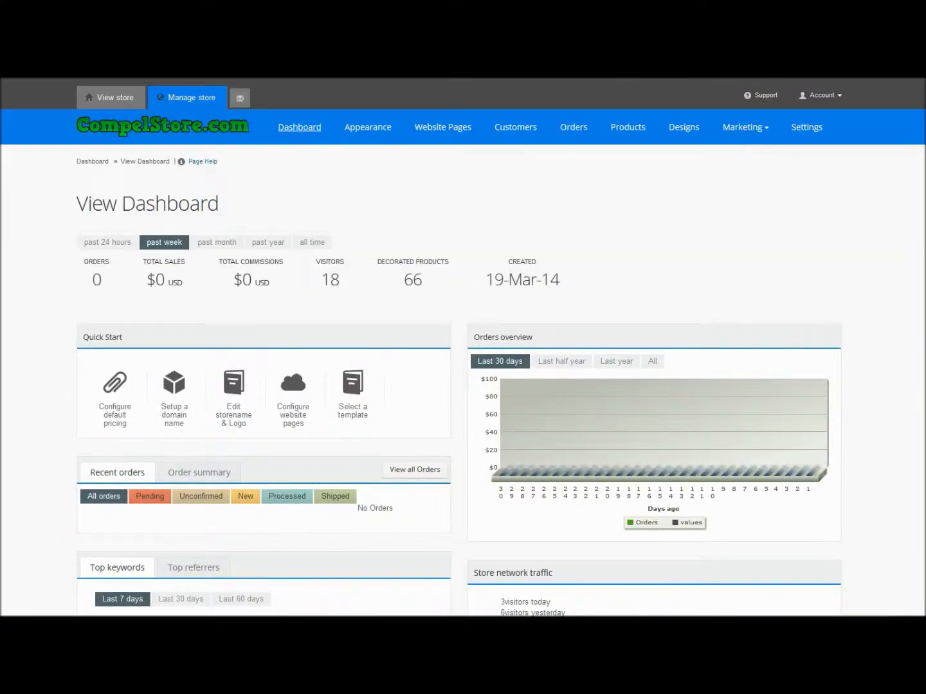
{"action": "left_click", "coordinate": [796, 132]}
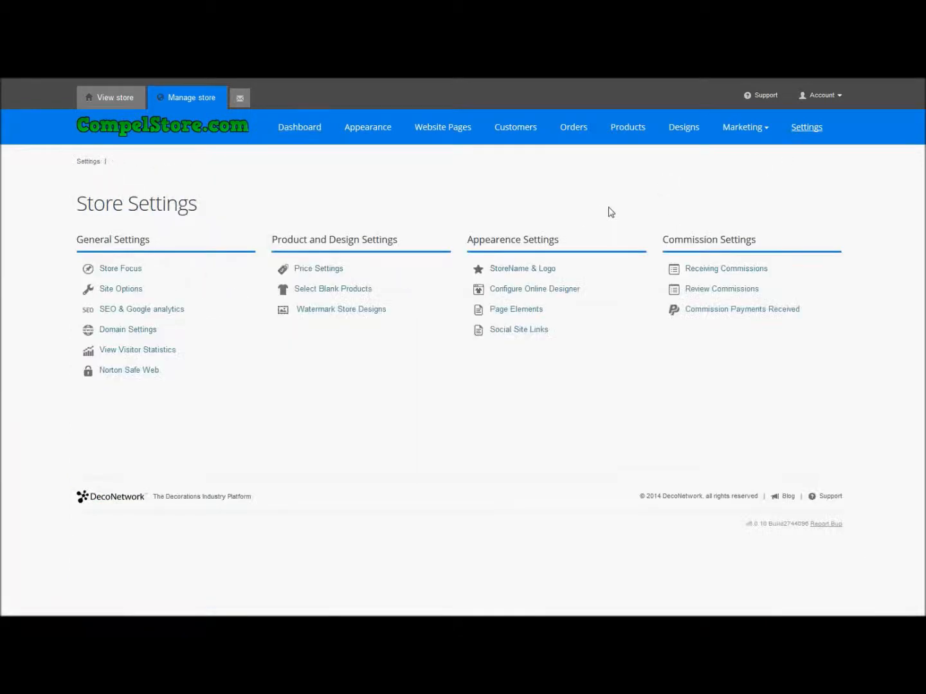
{"action": "left_click", "coordinate": [345, 290]}
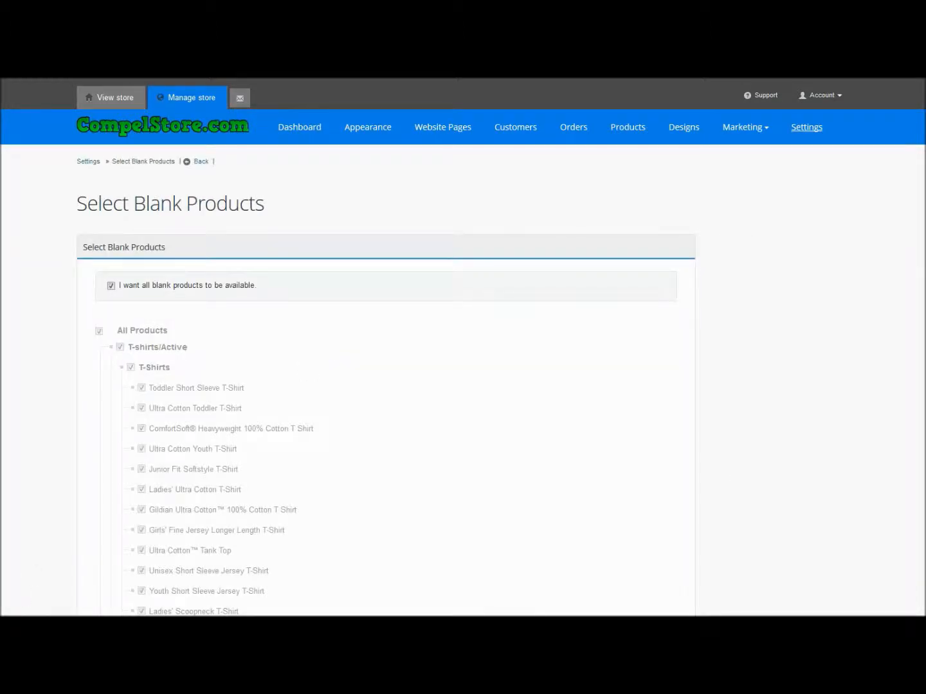
Turn off availability of all blank products, examine the individually selectable product list, and turn the option back on.
{"action": "scroll", "coordinate": [463, 347], "scroll_direction": "down", "scroll_amount": 1}
{"action": "scroll", "coordinate": [384, 354], "scroll_direction": "down", "scroll_amount": 1}
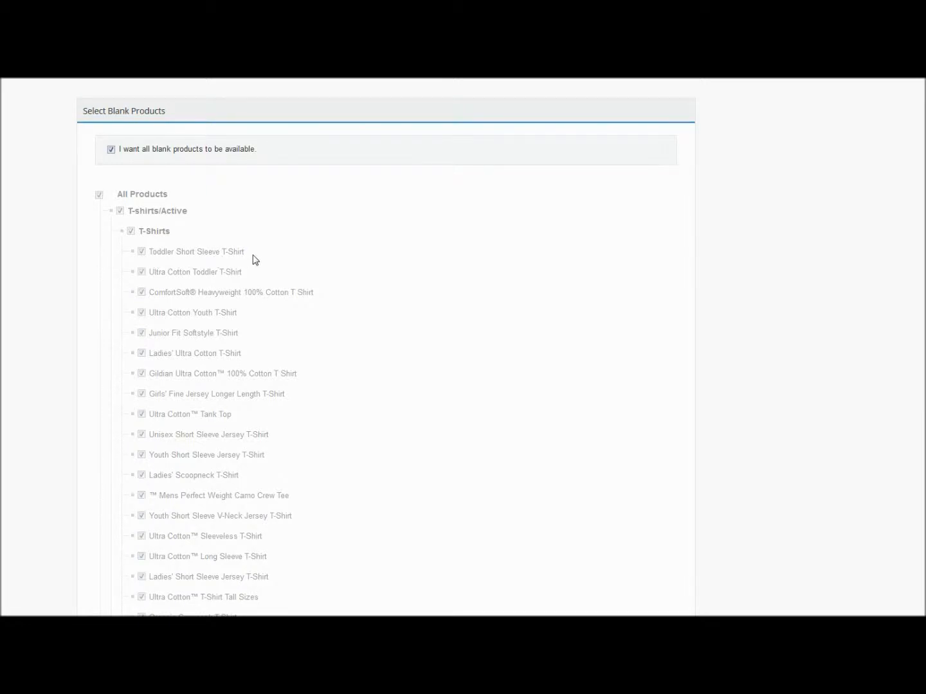
{"action": "left_click", "coordinate": [111, 149]}
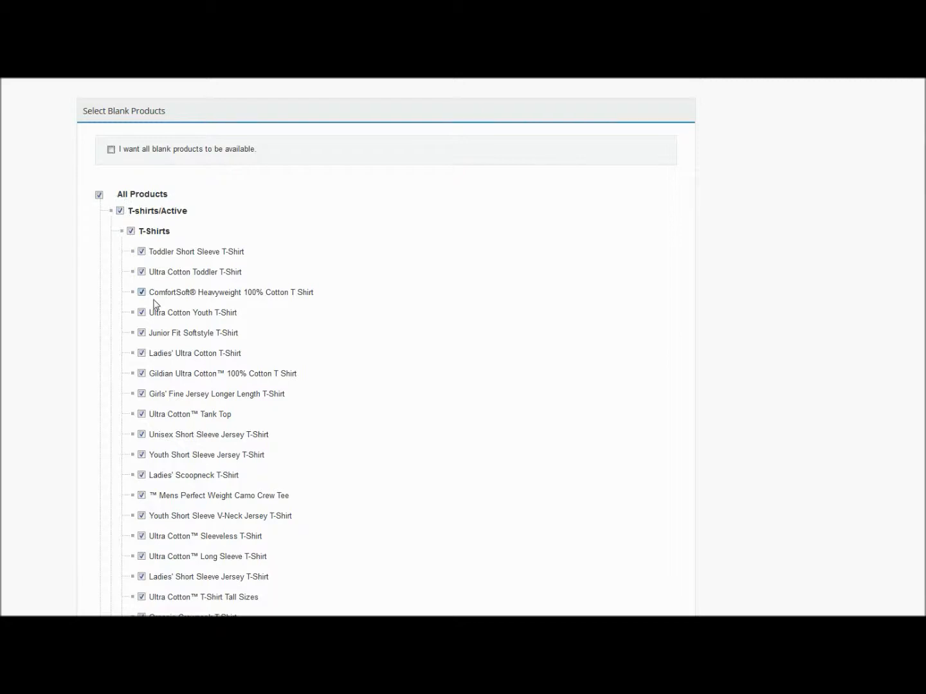
{"action": "scroll", "coordinate": [202, 453], "scroll_direction": "down", "scroll_amount": 3}
{"action": "scroll", "coordinate": [203, 450], "scroll_direction": "down", "scroll_amount": 3}
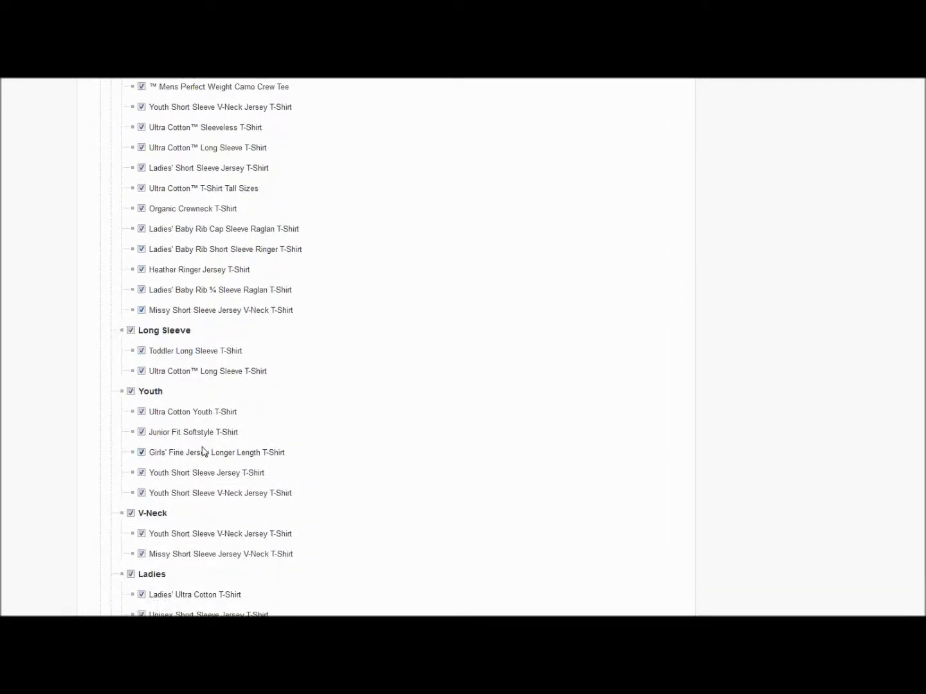
{"action": "scroll", "coordinate": [203, 453], "scroll_direction": "up", "scroll_amount": 10}
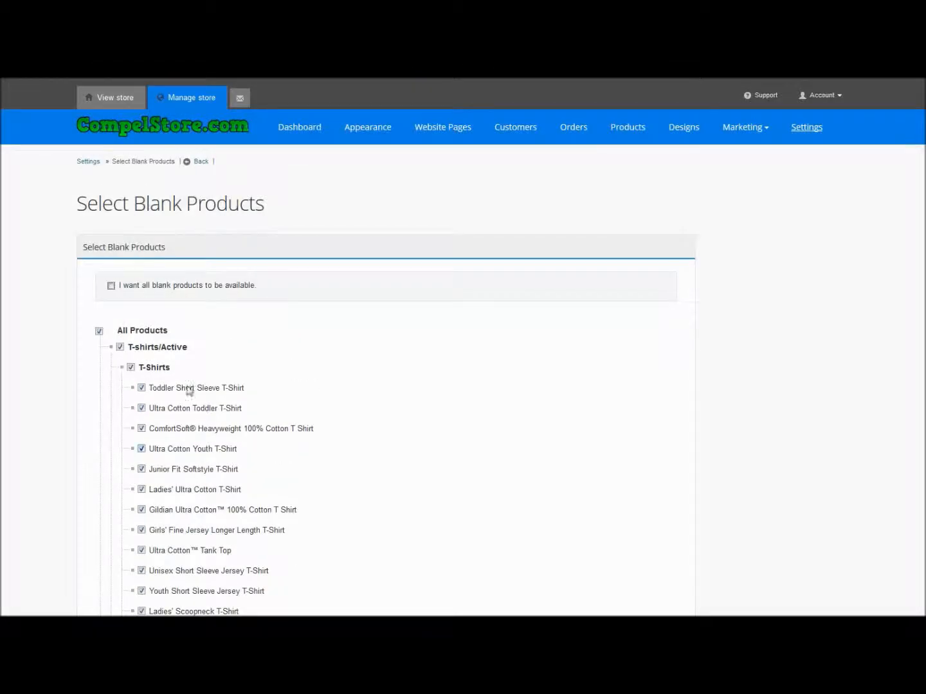
{"action": "left_click", "coordinate": [112, 287]}
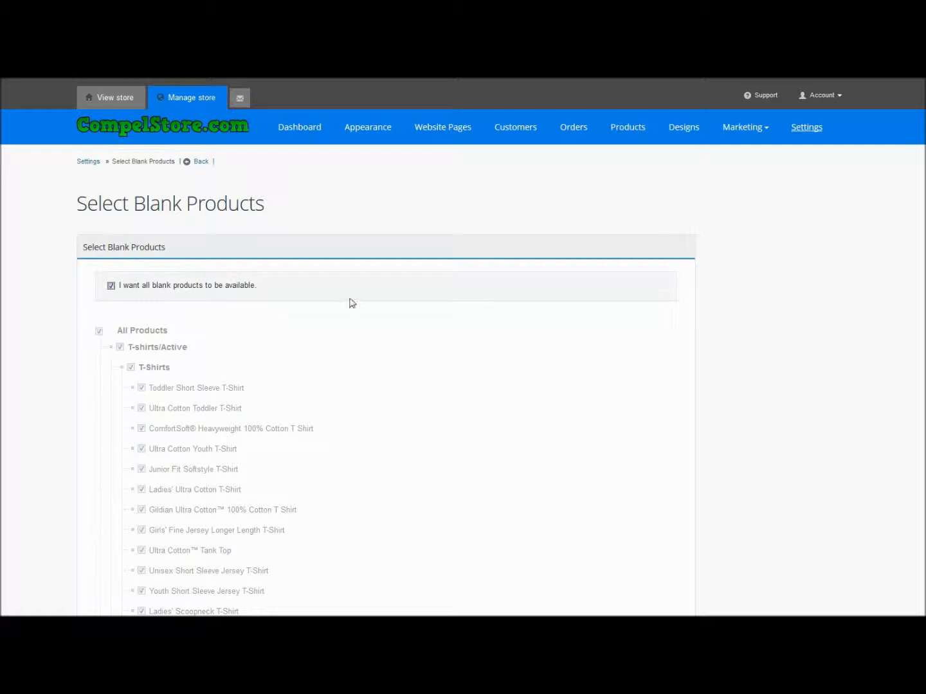
Open the Create page among the website pages and change its page title to "Create Your Own".
{"action": "left_click", "coordinate": [447, 131]}
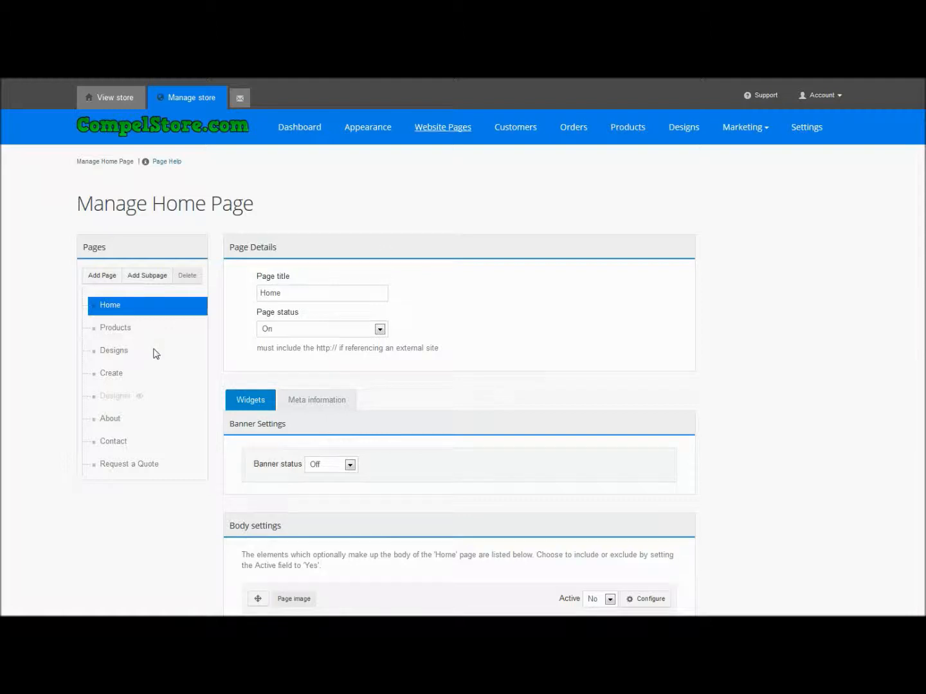
{"action": "left_click", "coordinate": [110, 376]}
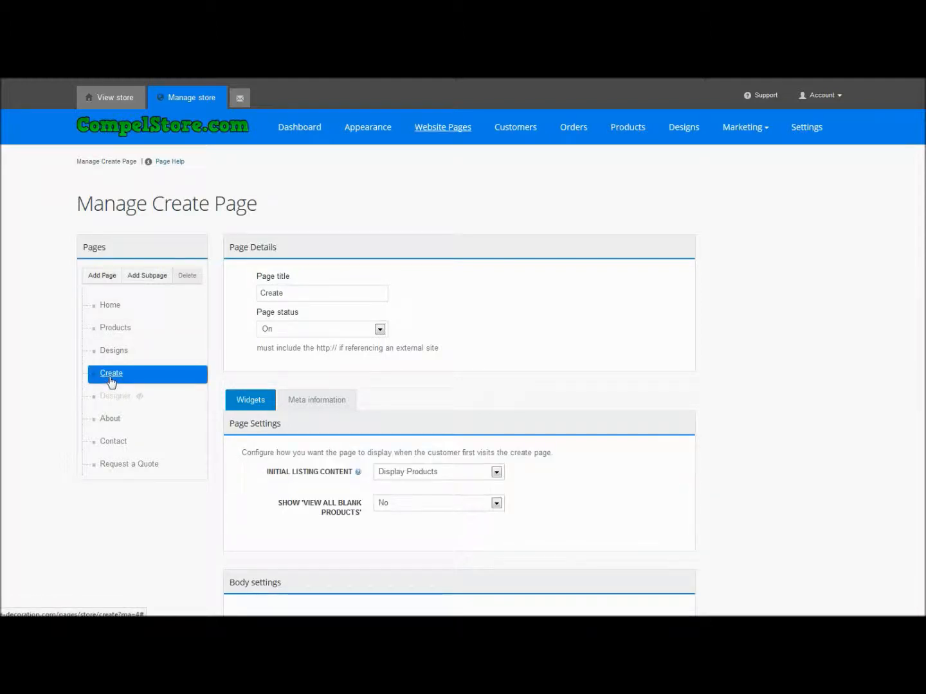
{"action": "left_click", "coordinate": [350, 295]}
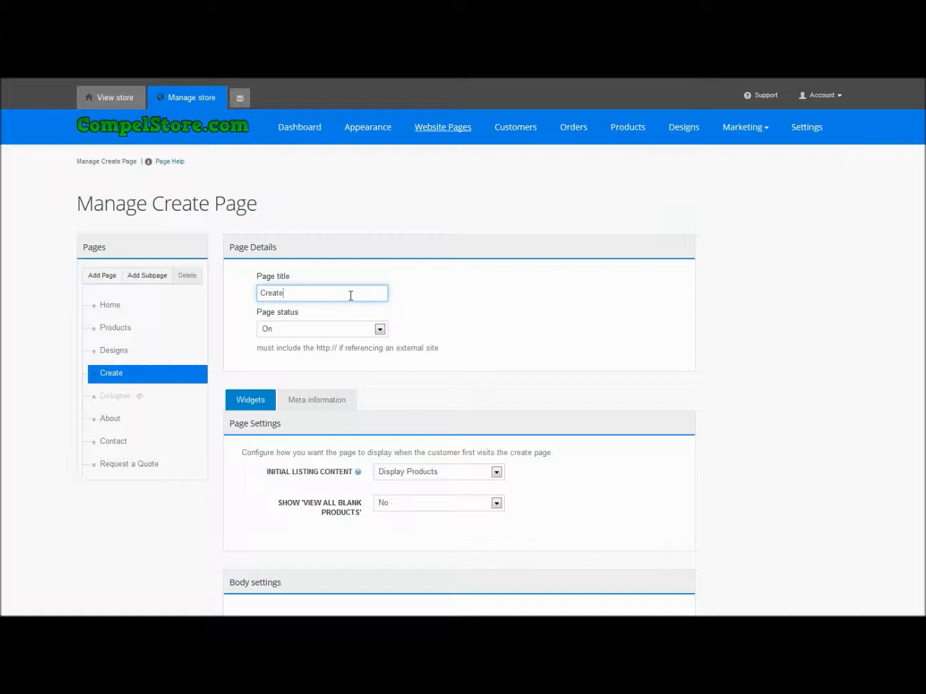
{"action": "type", "text": "Yo"}
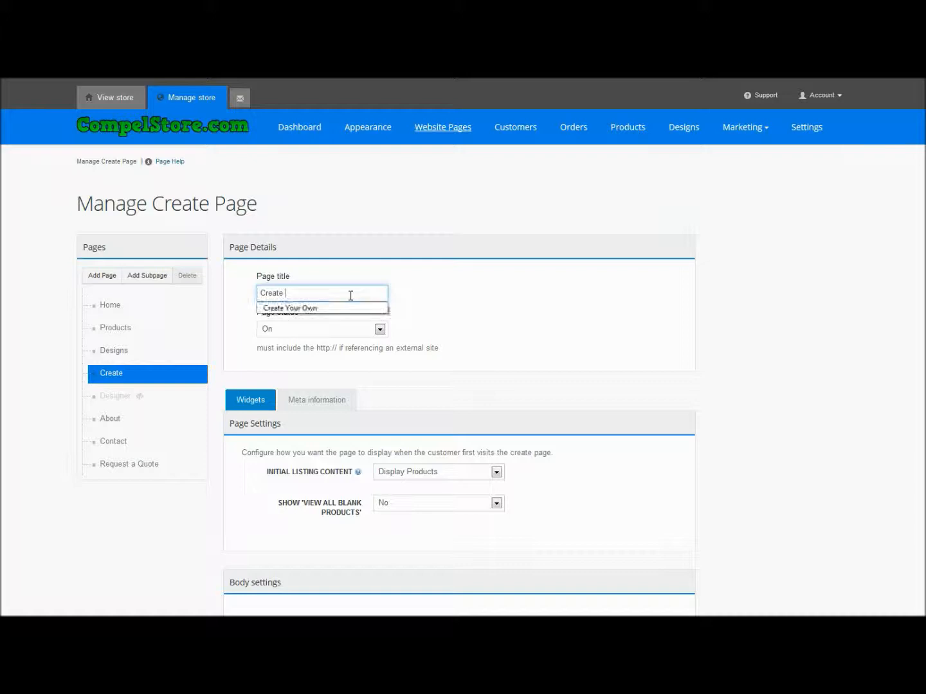
{"action": "type", "text": "ur Own"}
{"action": "left_click", "coordinate": [397, 302]}
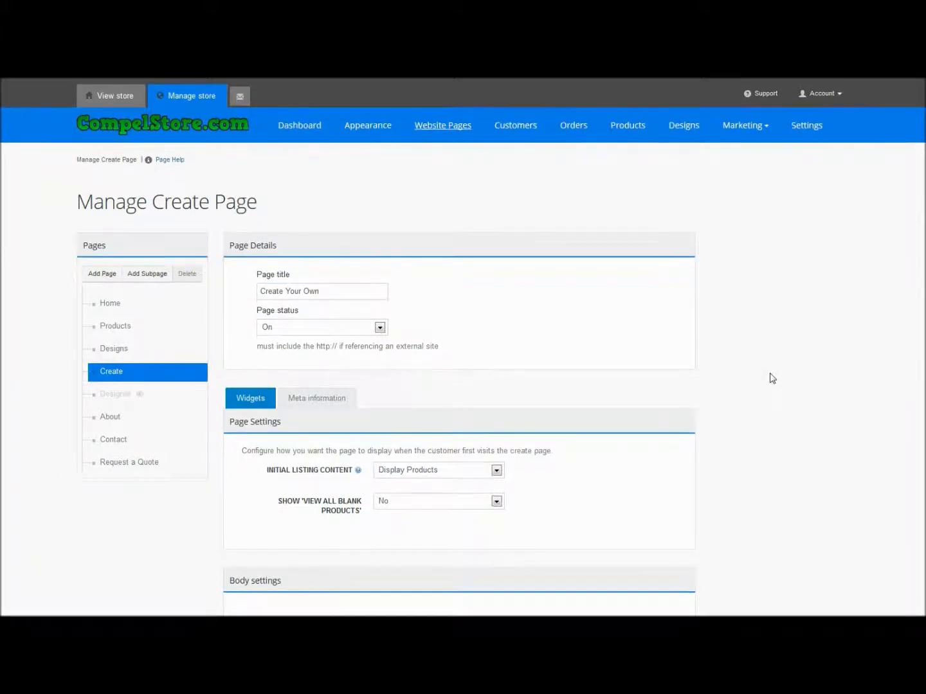
Set the Create page's initial listing content to Display Products.
{"action": "scroll", "coordinate": [772, 379], "scroll_direction": "down", "scroll_amount": 2}
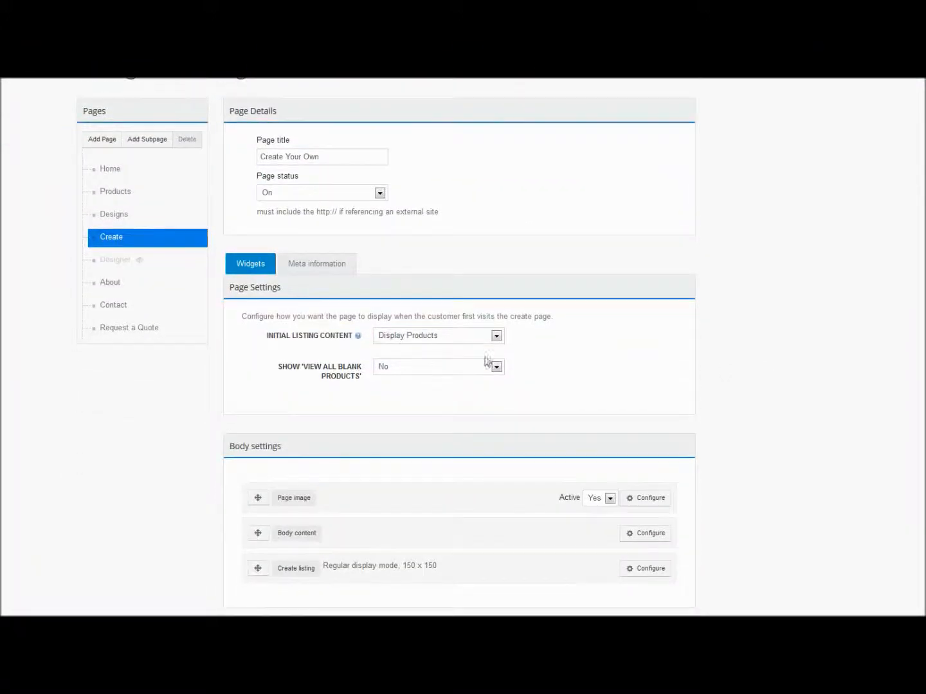
{"action": "left_click", "coordinate": [435, 336]}
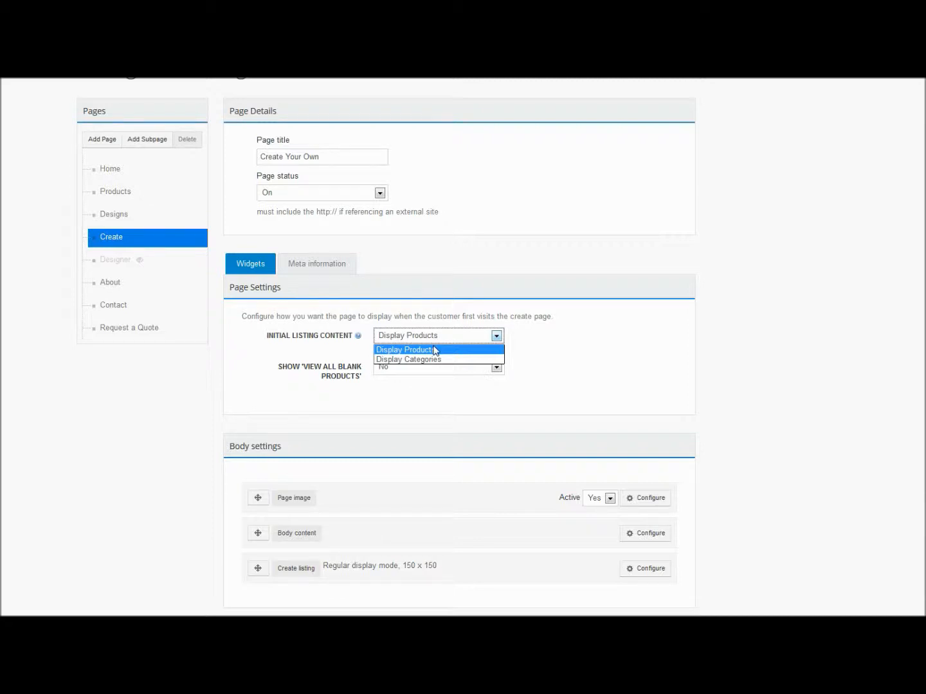
{"action": "left_click", "coordinate": [435, 349]}
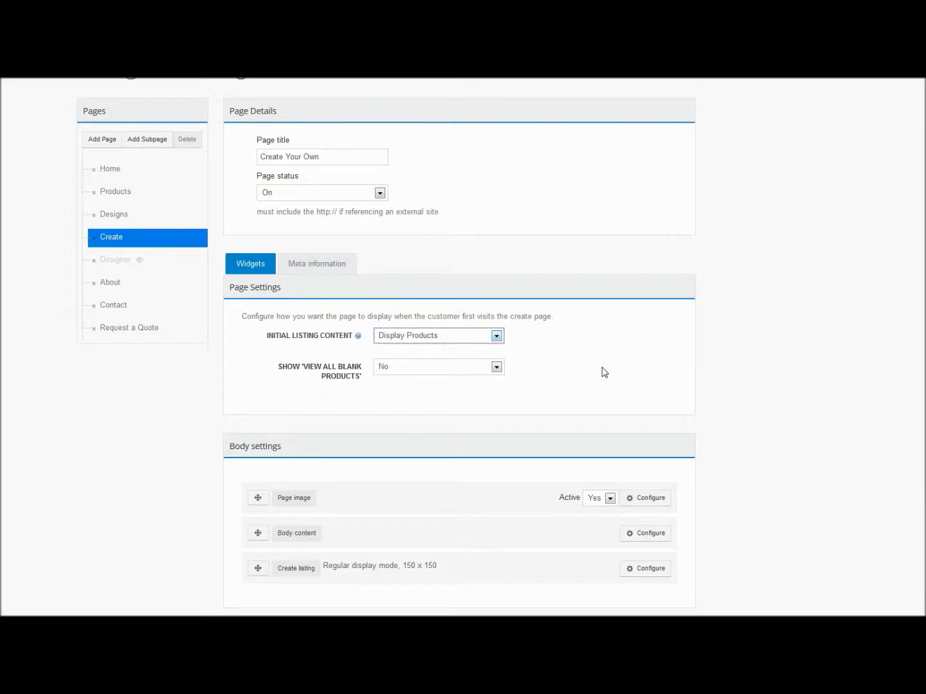
Expand the Create page's body content editor and set the page image's Active option to No.
{"action": "scroll", "coordinate": [604, 374], "scroll_direction": "down", "scroll_amount": 1}
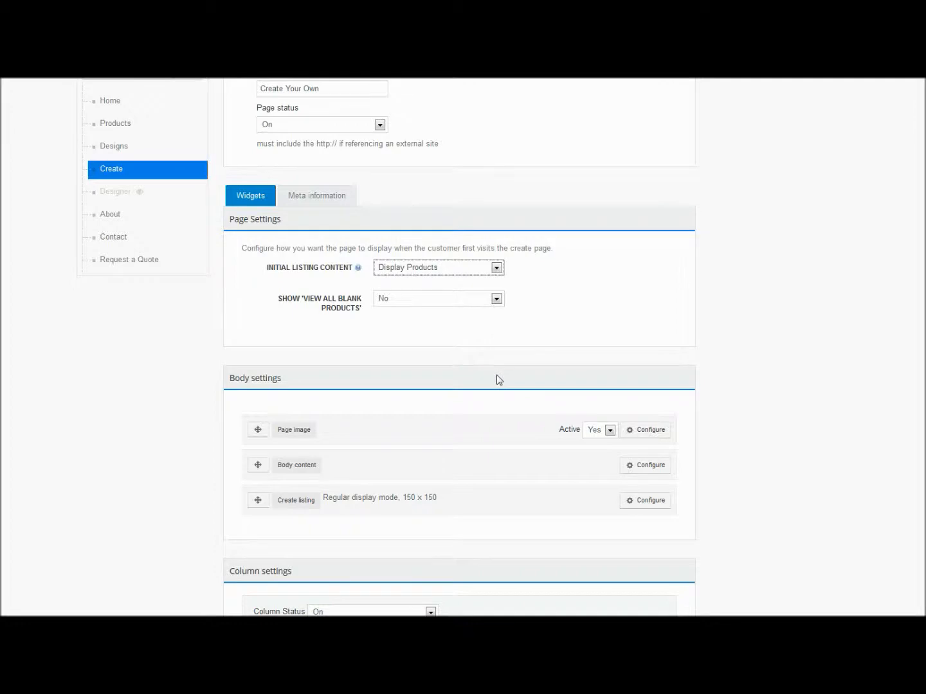
{"action": "scroll", "coordinate": [496, 385], "scroll_direction": "down", "scroll_amount": 1}
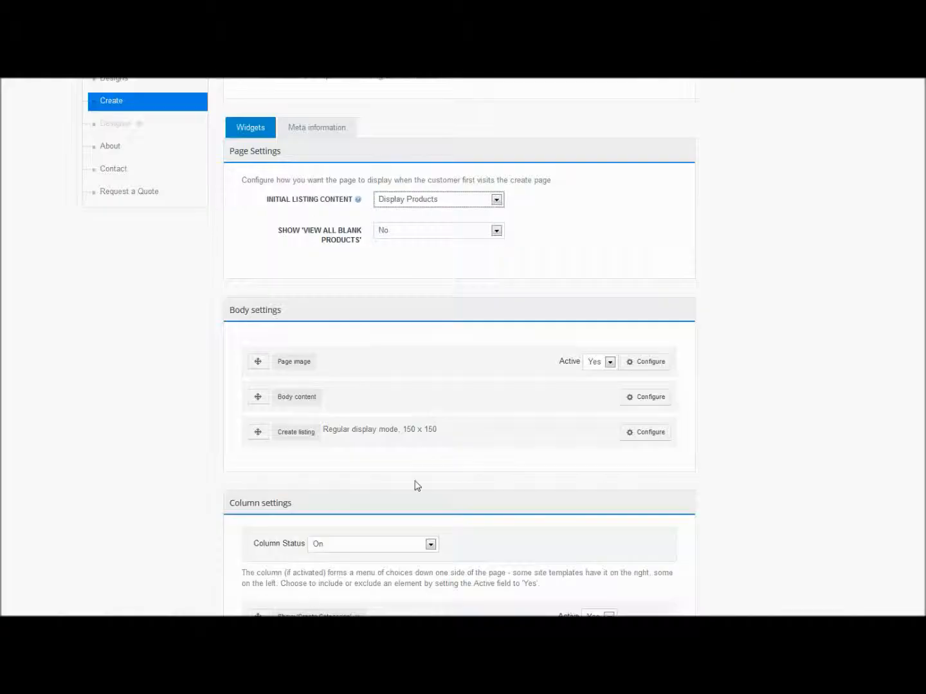
{"action": "left_click", "coordinate": [657, 398]}
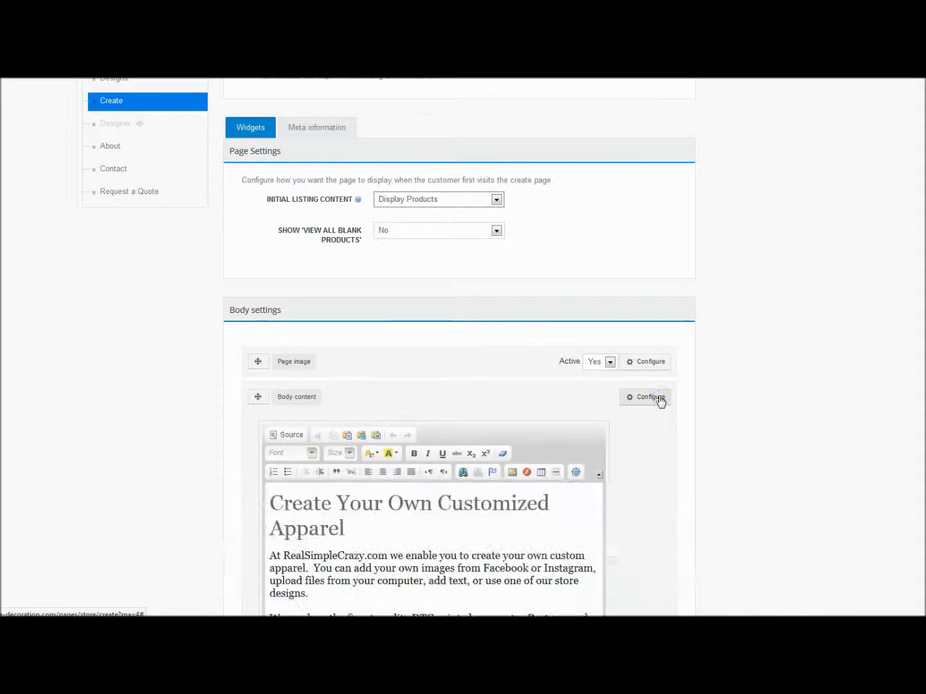
{"action": "scroll", "coordinate": [731, 429], "scroll_direction": "down", "scroll_amount": 3}
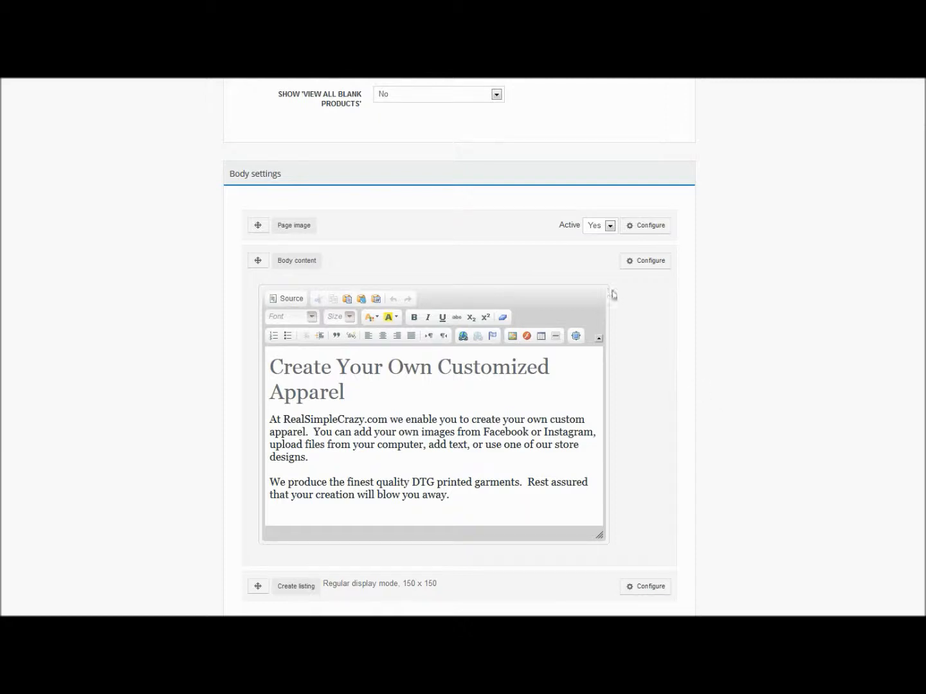
{"action": "left_click", "coordinate": [598, 225]}
{"action": "left_click", "coordinate": [593, 249]}
Open the Create listing configuration and set its panel title to "Pick Your Apparel".
{"action": "scroll", "coordinate": [743, 333], "scroll_direction": "down", "scroll_amount": 3}
{"action": "left_click", "coordinate": [648, 451]}
{"action": "scroll", "coordinate": [714, 443], "scroll_direction": "down", "scroll_amount": 1}
{"action": "scroll", "coordinate": [714, 444], "scroll_direction": "down", "scroll_amount": 5}
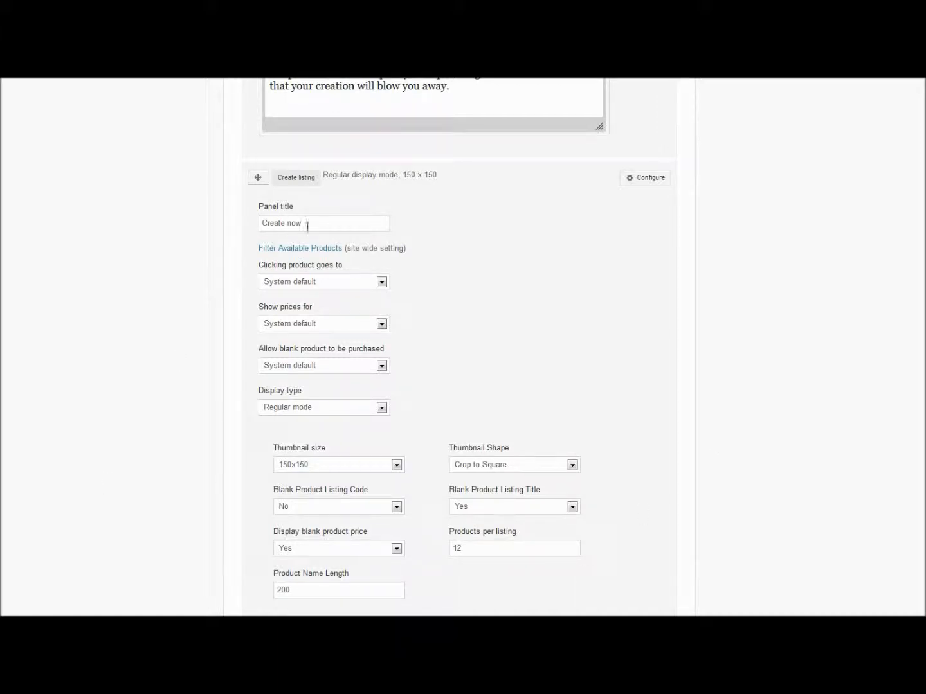
{"action": "left_click_drag", "start_coordinate": [315, 223], "coordinate": [244, 229]}
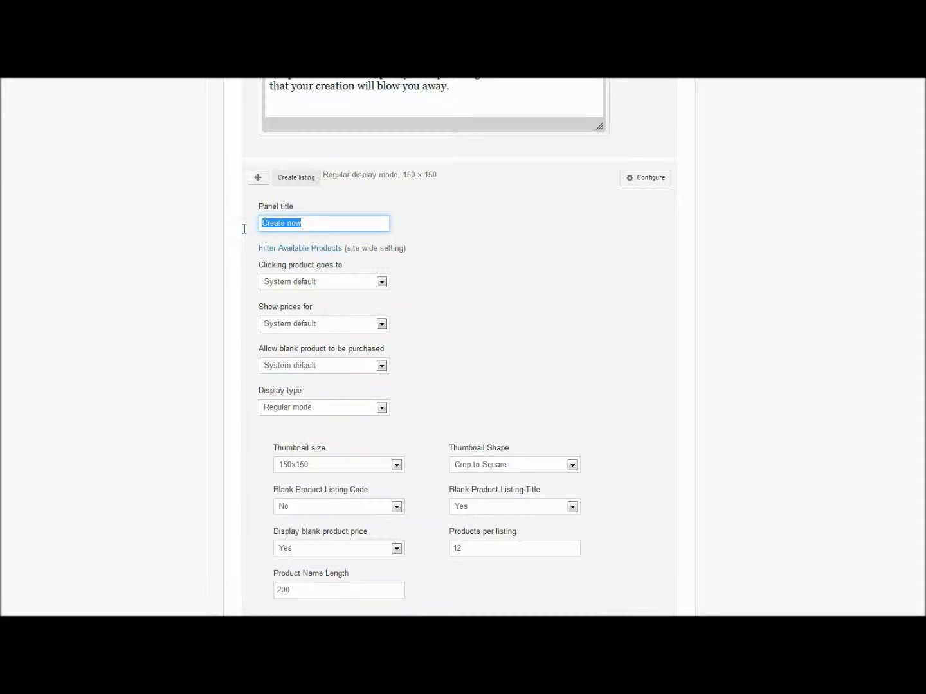
{"action": "type", "text": "Pick Your Appl"}
{"action": "key", "text": "BackSpace"}
{"action": "type", "text": "arel"}
{"action": "left_click", "coordinate": [212, 273]}
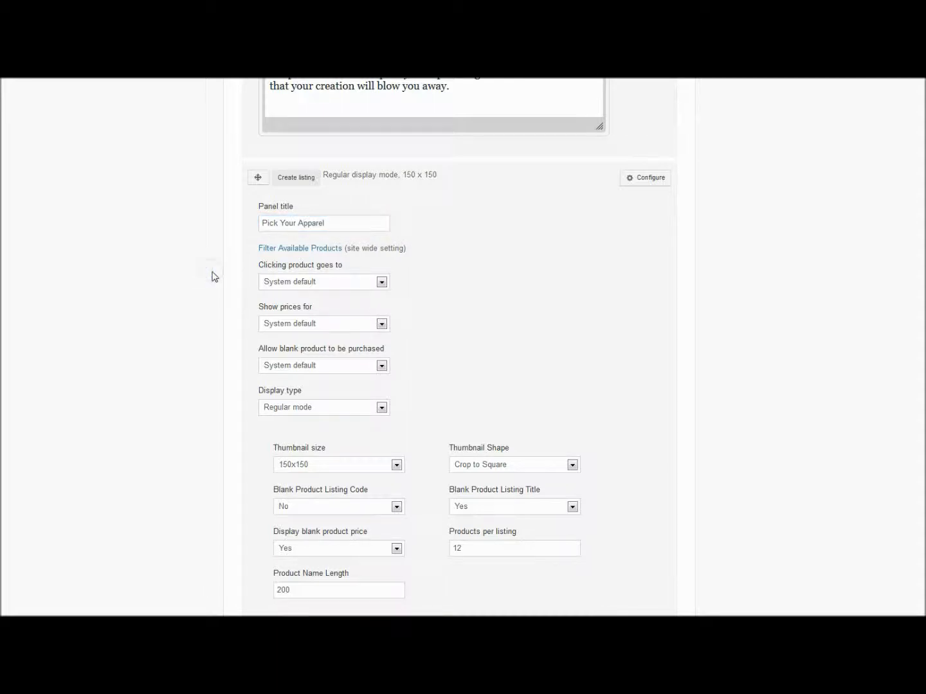
Make clicking a product in the Create listing go to the Product details page, and save the page settings.
{"action": "scroll", "coordinate": [216, 277], "scroll_direction": "down", "scroll_amount": 1}
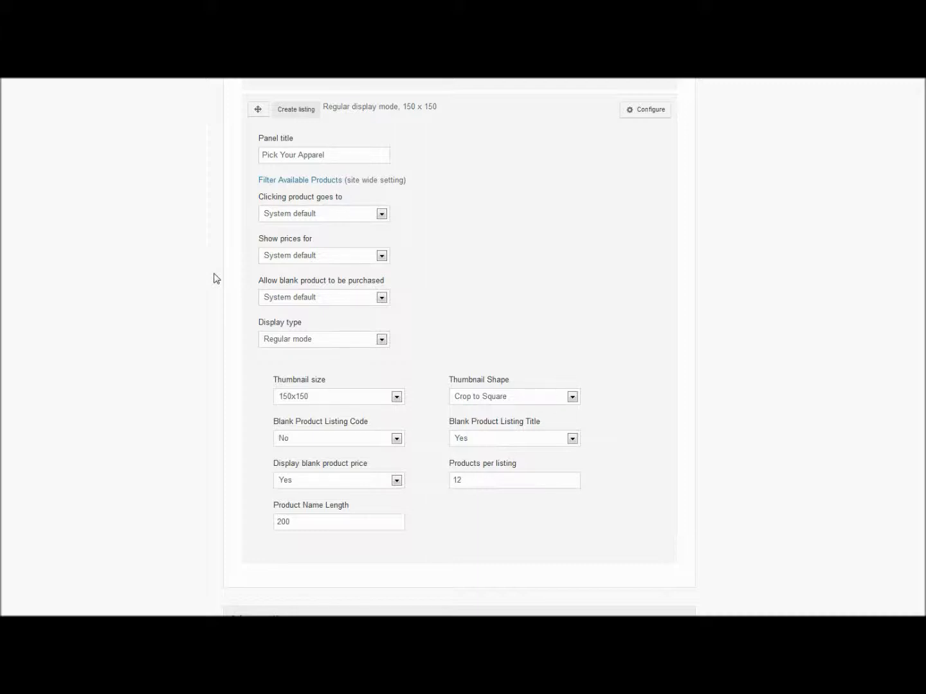
{"action": "left_click", "coordinate": [323, 219]}
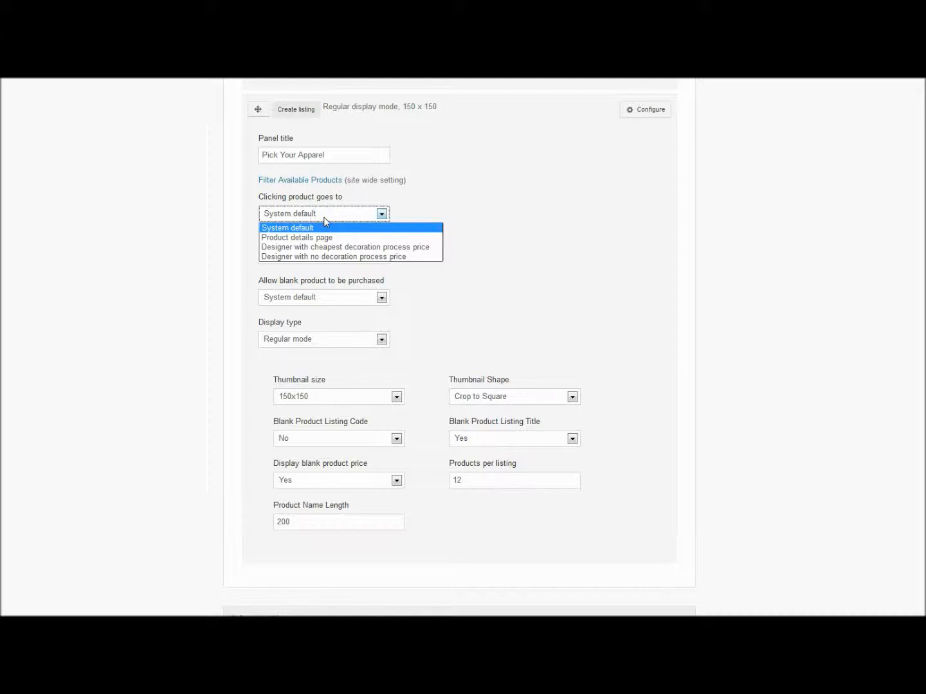
{"action": "left_click", "coordinate": [322, 238]}
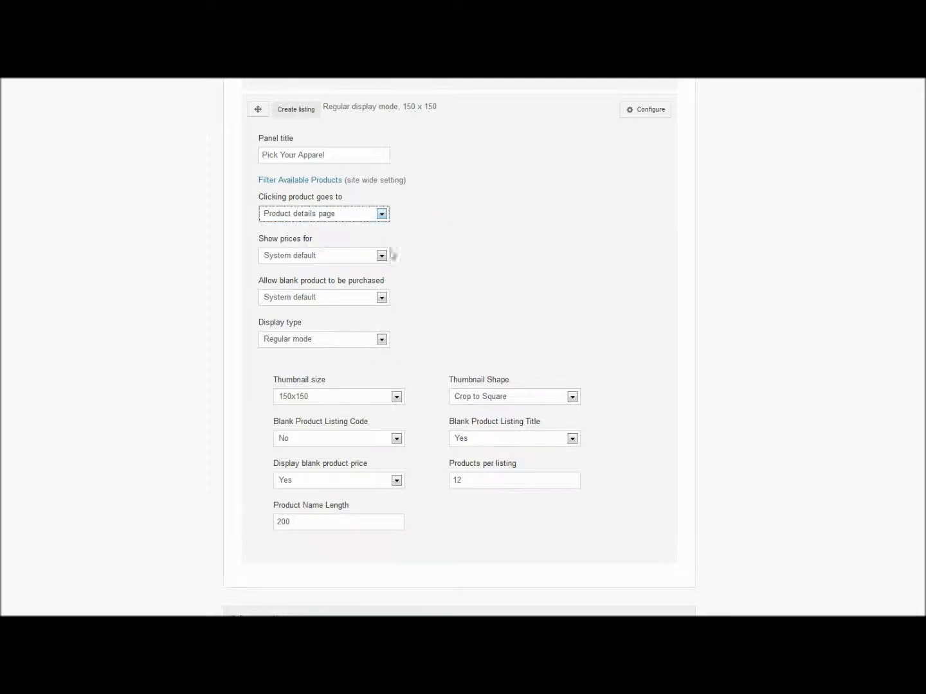
{"action": "scroll", "coordinate": [468, 261], "scroll_direction": "down", "scroll_amount": 5}
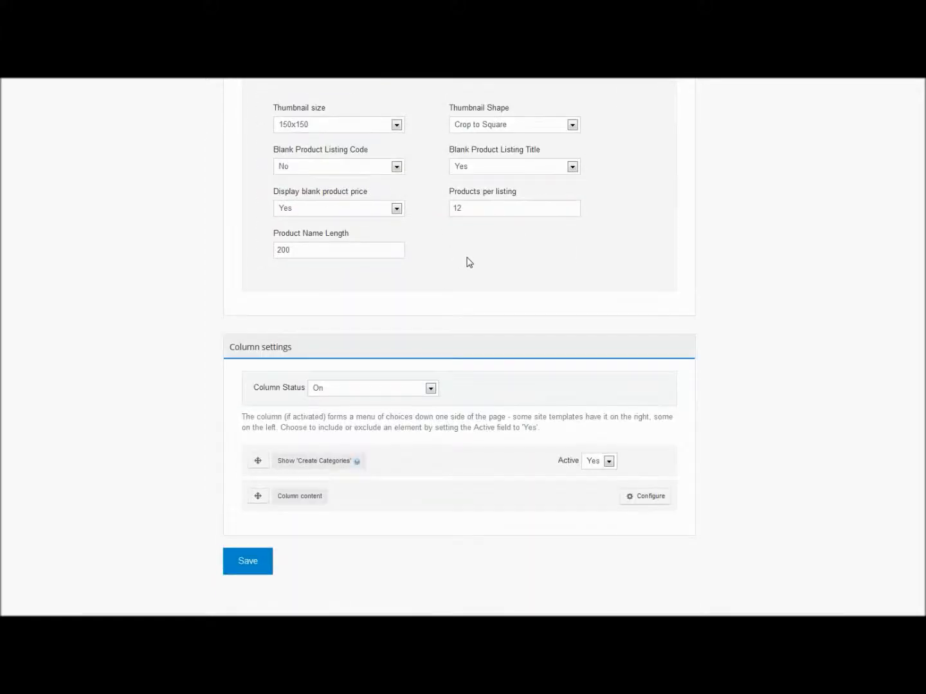
{"action": "left_click", "coordinate": [253, 515]}
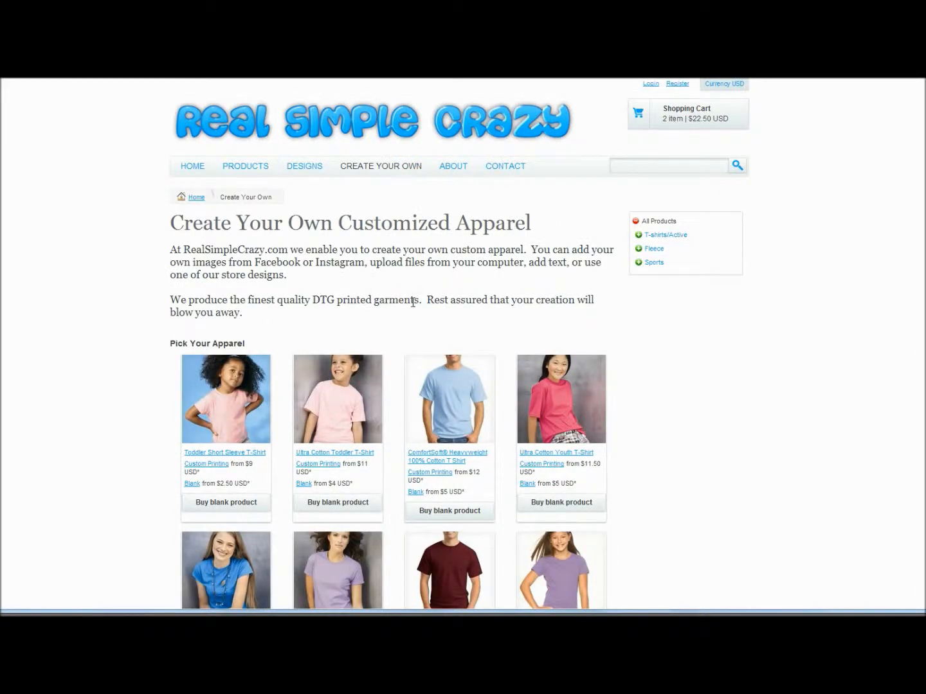
On the storefront, view the ComfortSoft Heavyweight 100% Cotton T Shirt's details page and open its Custom Printing designer.
{"action": "left_click", "coordinate": [449, 385]}
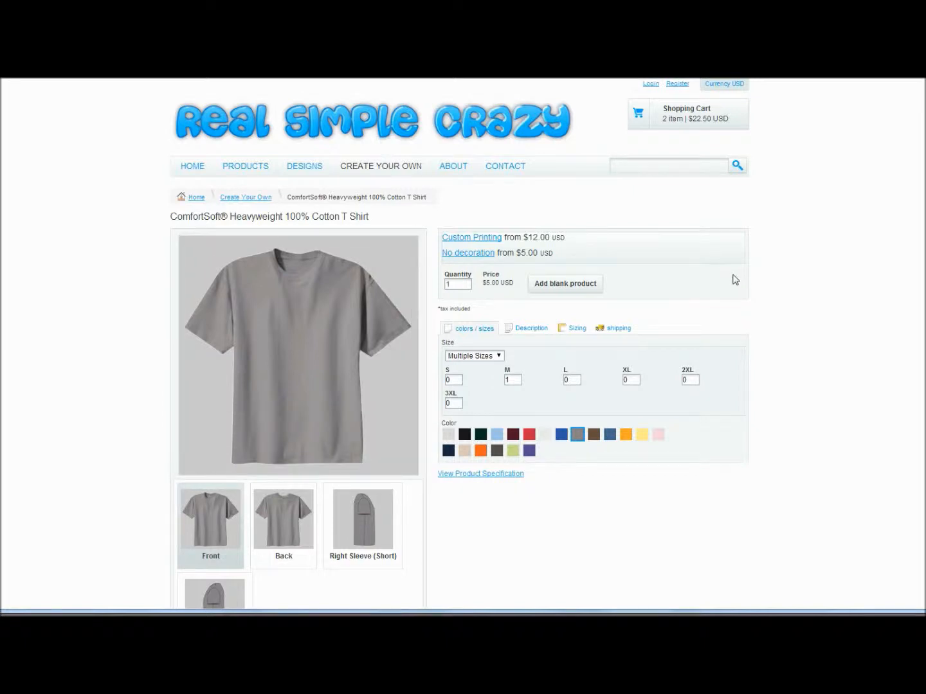
{"action": "left_click", "coordinate": [463, 238]}
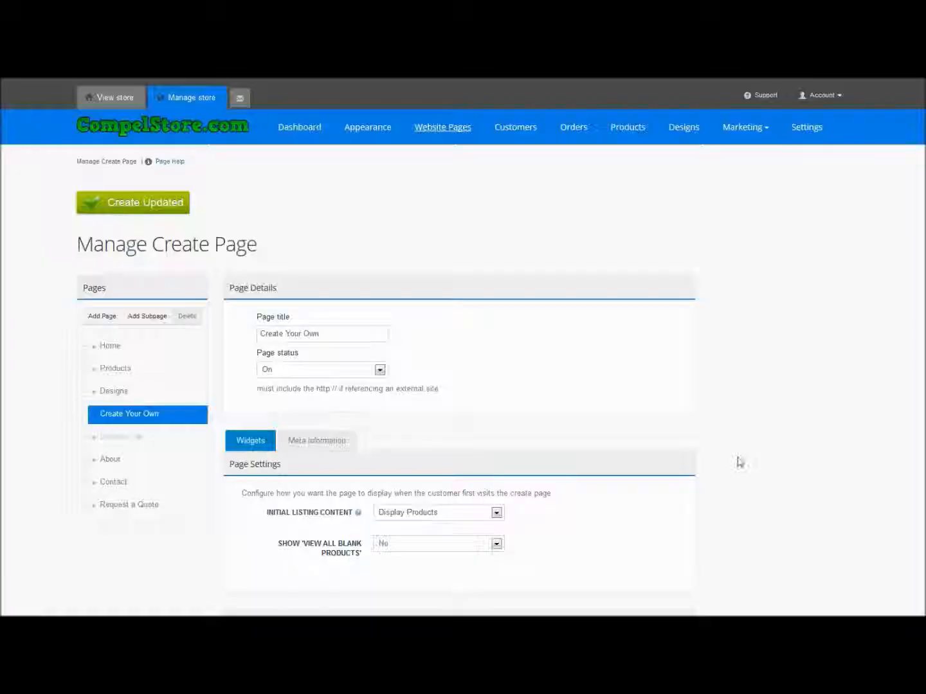
Reopen the Create listing configuration on the Manage Create Page and set where clicking a product goes to System default.
{"action": "scroll", "coordinate": [740, 462], "scroll_direction": "down", "scroll_amount": 5}
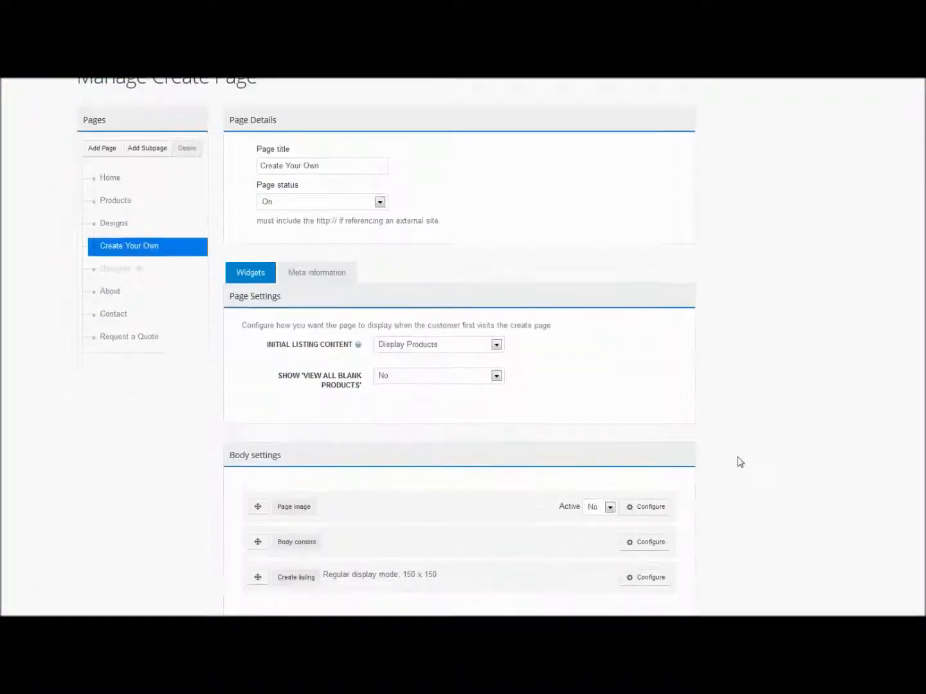
{"action": "scroll", "coordinate": [738, 461], "scroll_direction": "down", "scroll_amount": 5}
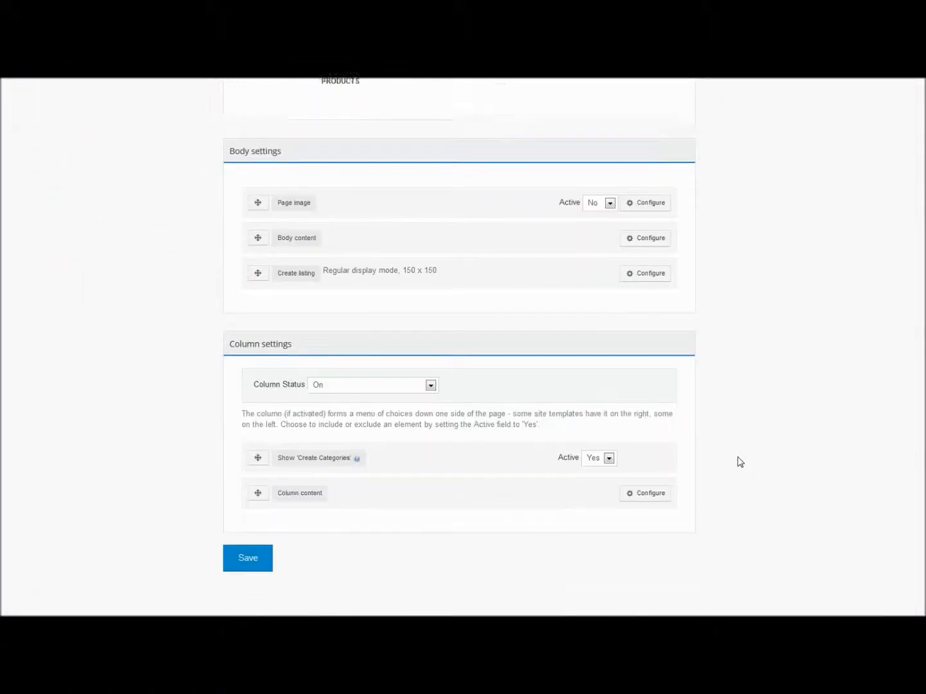
{"action": "left_click", "coordinate": [665, 272]}
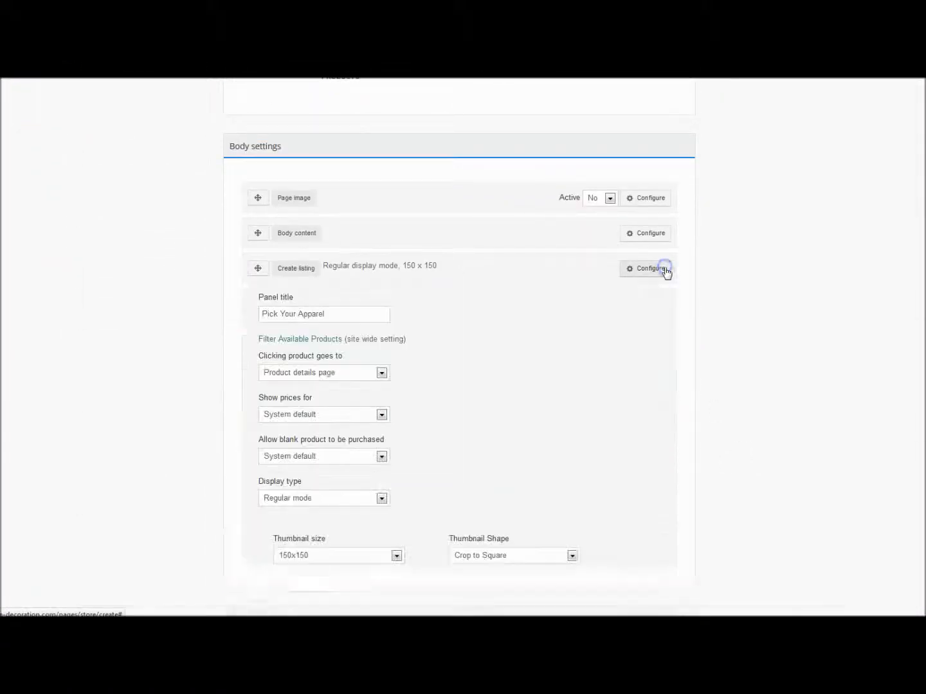
{"action": "left_click", "coordinate": [285, 373]}
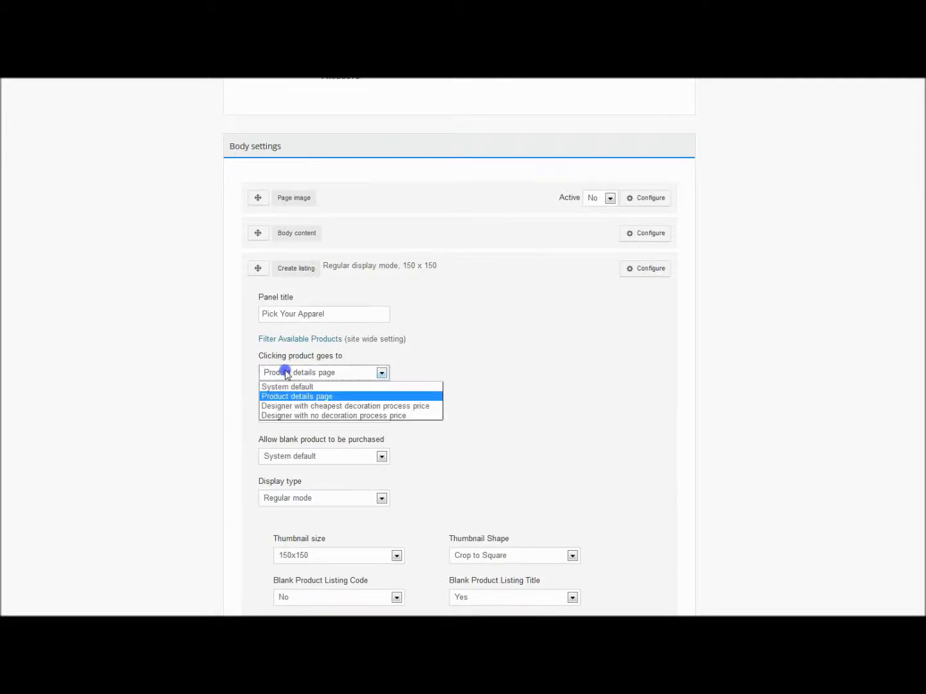
{"action": "left_click", "coordinate": [286, 387]}
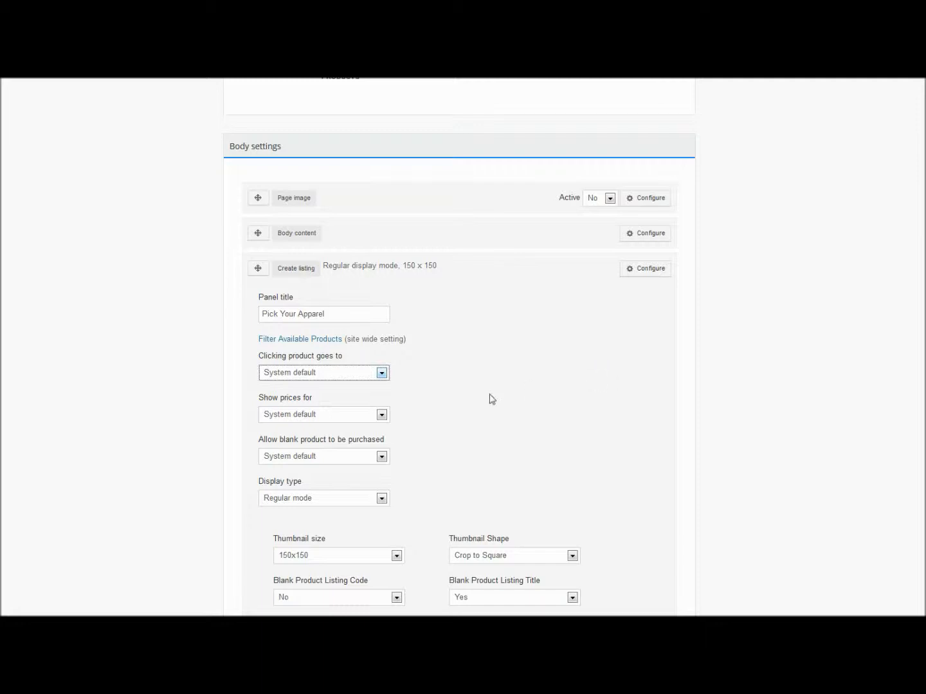
Show decoration prices in the Create listing, allow blank products to be purchased, and set the thumbnail size to 175x175.
{"action": "left_click", "coordinate": [290, 418]}
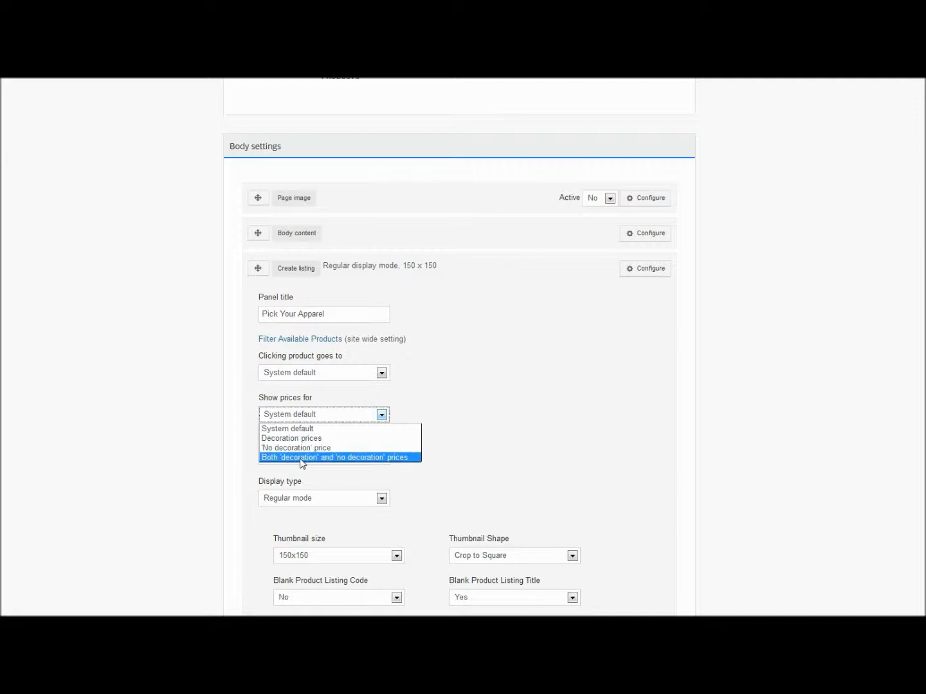
{"action": "left_click", "coordinate": [301, 438]}
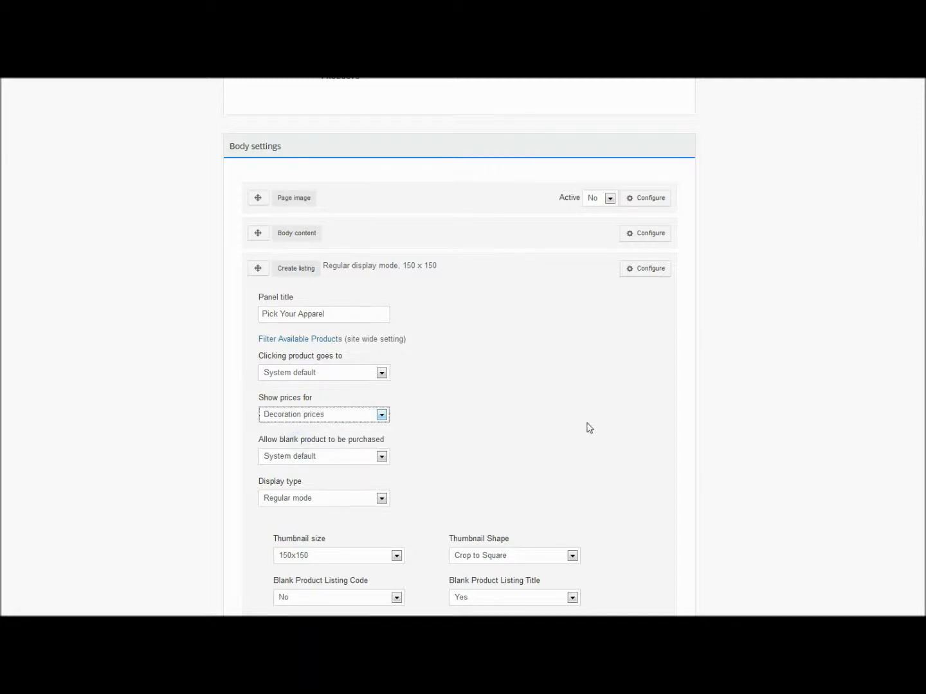
{"action": "scroll", "coordinate": [588, 427], "scroll_direction": "down", "scroll_amount": 1}
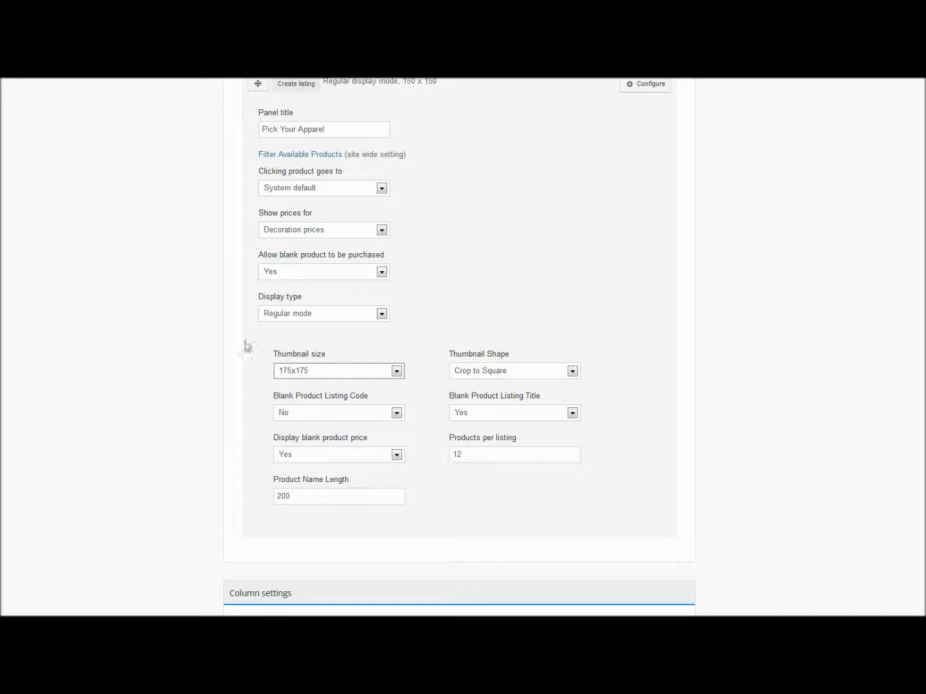
Change the Create listing's display type to Catalog mode and save the page settings.
{"action": "left_click", "coordinate": [293, 314]}
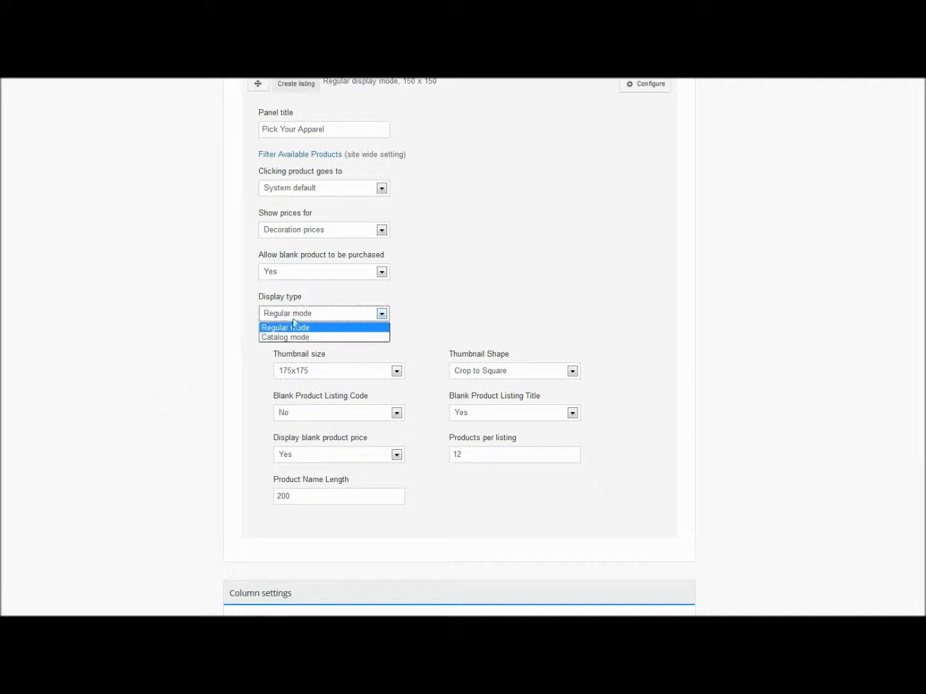
{"action": "left_click", "coordinate": [289, 337]}
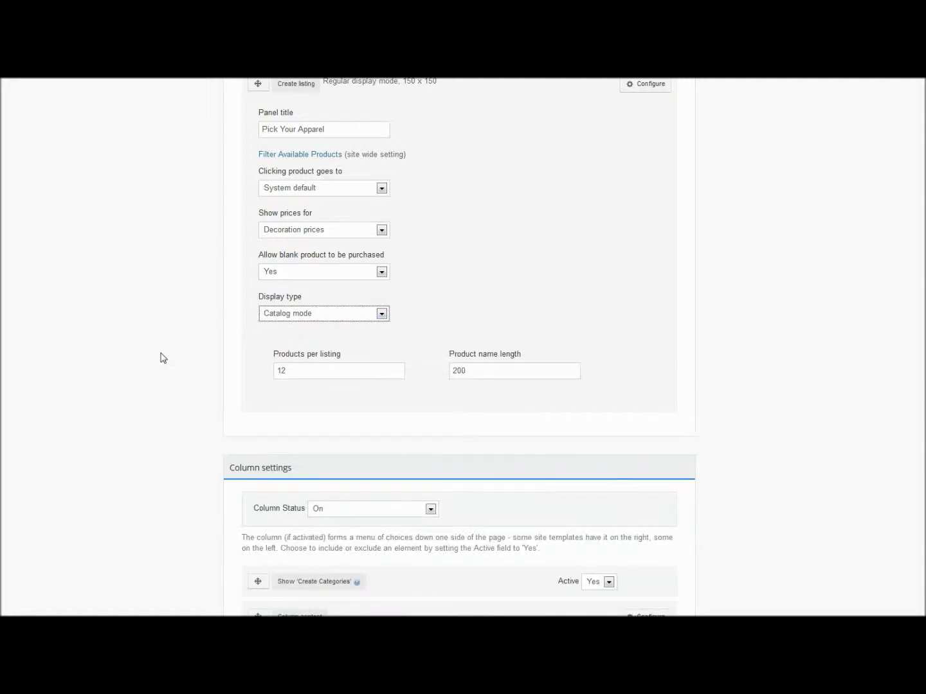
{"action": "scroll", "coordinate": [165, 356], "scroll_direction": "down", "scroll_amount": 3}
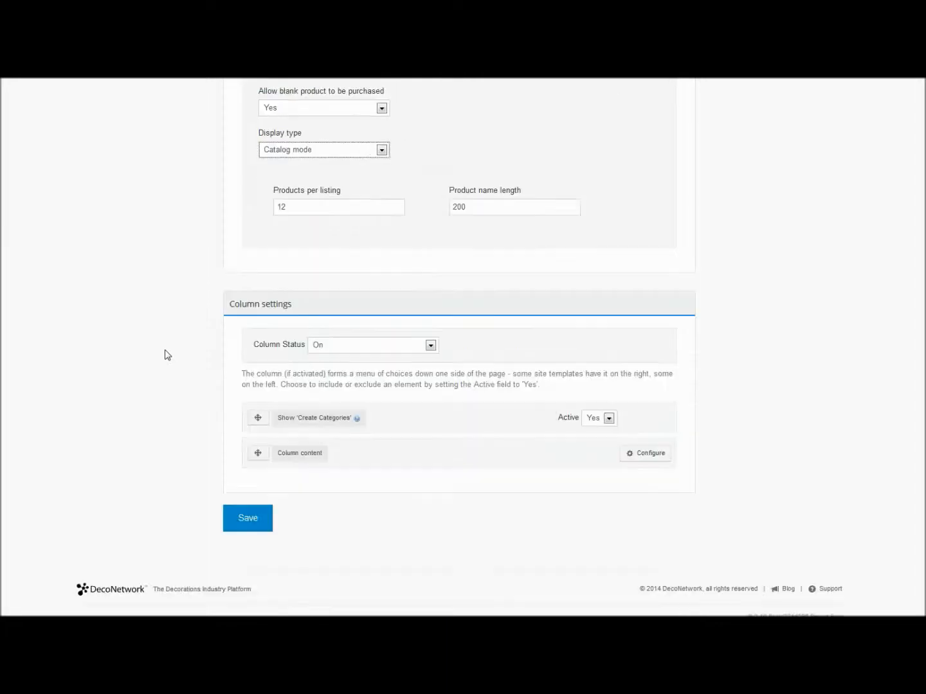
{"action": "left_click", "coordinate": [246, 513]}
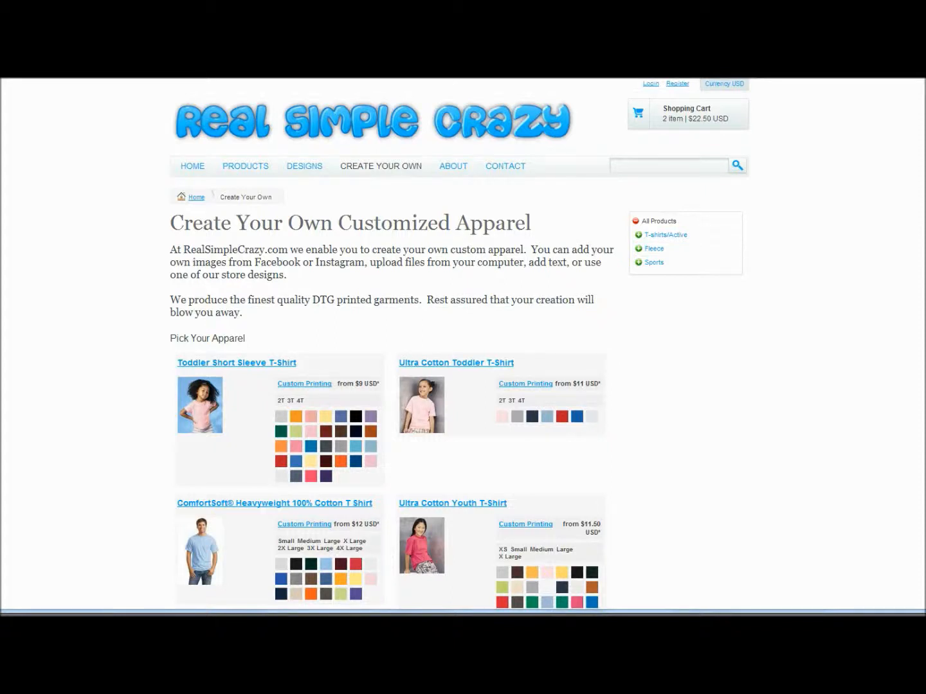
Review the catalog-style product listing on the storefront's Create Your Own page, including its prices, sizes, and color swatches.
{"action": "scroll", "coordinate": [462, 347], "scroll_direction": "down", "scroll_amount": 3}
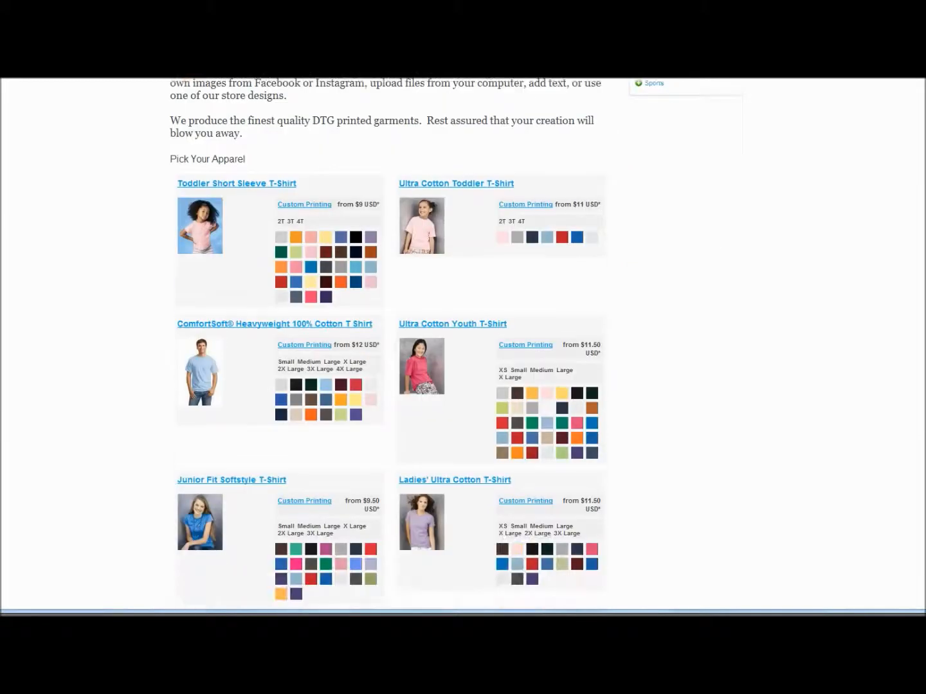
{"action": "scroll", "coordinate": [463, 347], "scroll_direction": "down", "scroll_amount": 2}
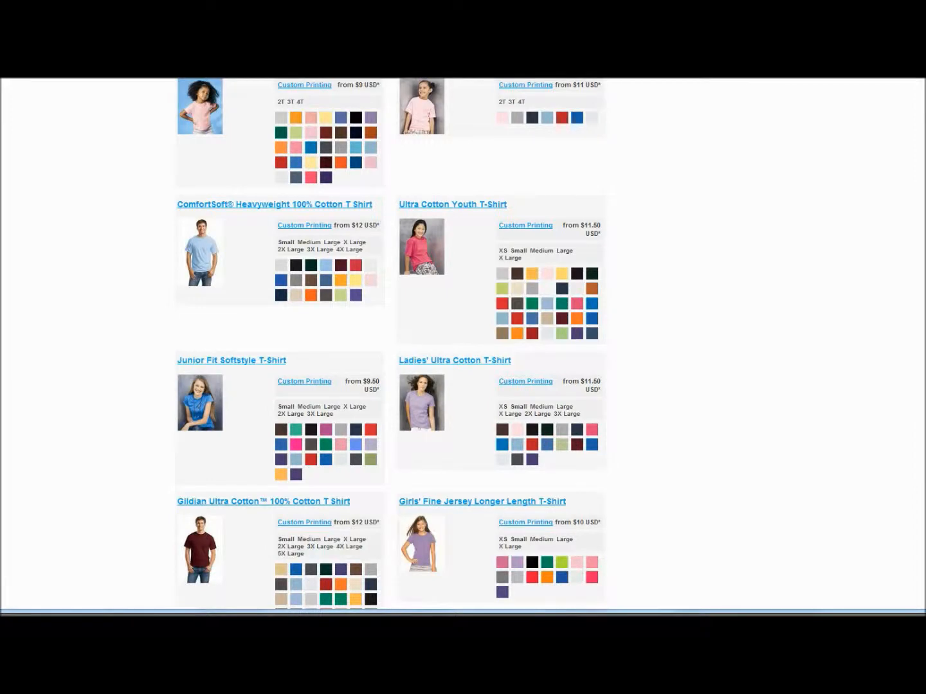
{"action": "scroll", "coordinate": [464, 348], "scroll_direction": "down", "scroll_amount": 2}
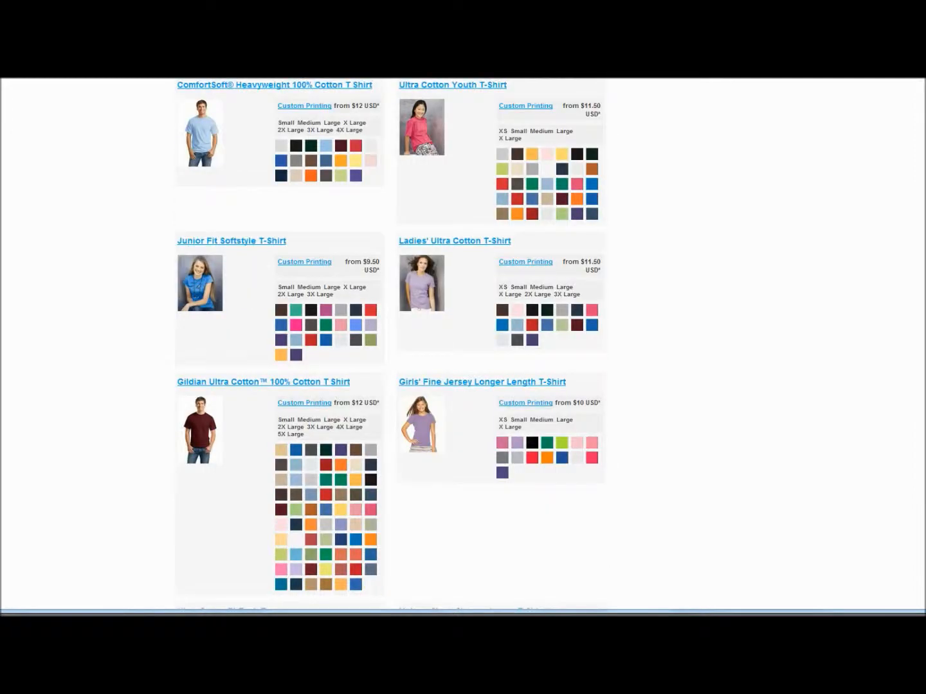
{"action": "scroll", "coordinate": [463, 347], "scroll_direction": "up", "scroll_amount": 3}
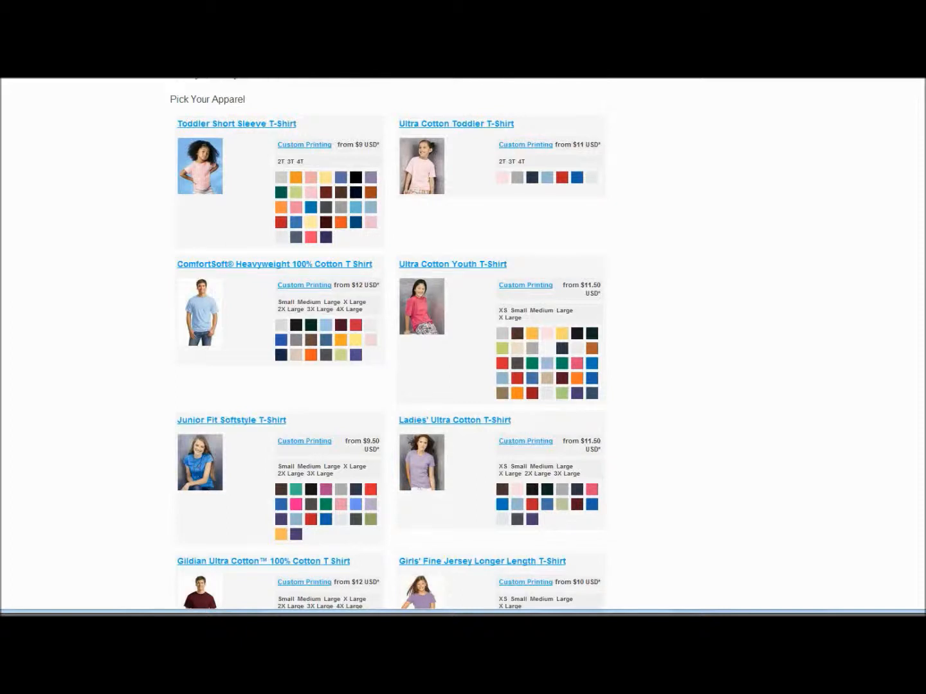
{"action": "scroll", "coordinate": [463, 347], "scroll_direction": "up", "scroll_amount": 1}
{"action": "left_click", "coordinate": [273, 325]}
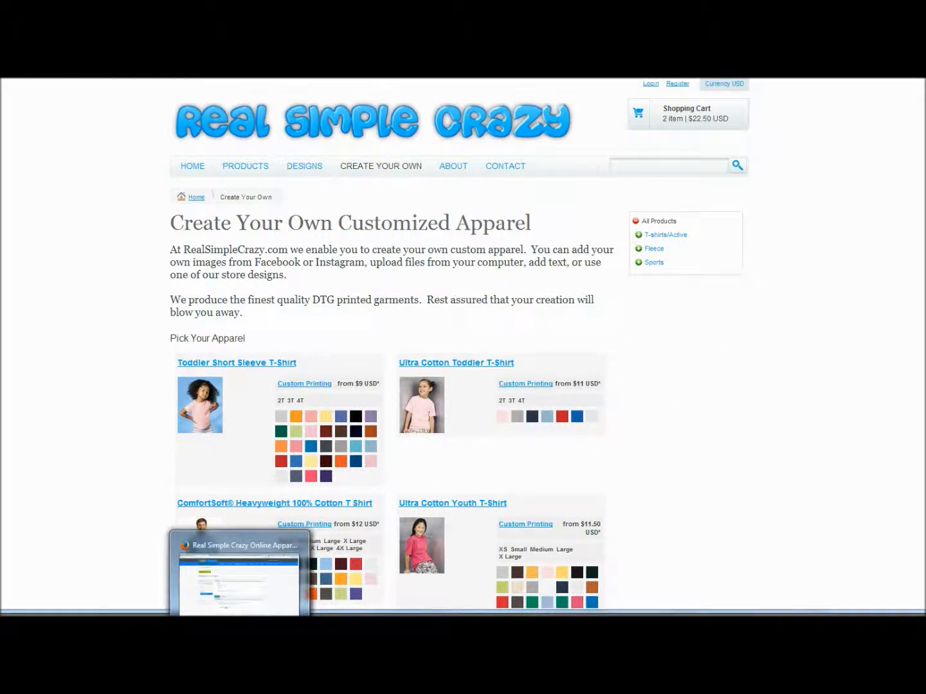
Back on the Manage Create Page, choose Yes for Show 'Create Categories' in the column settings and open the Column content configuration.
{"action": "left_click", "coordinate": [239, 626]}
{"action": "scroll", "coordinate": [659, 314], "scroll_direction": "down", "scroll_amount": 6}
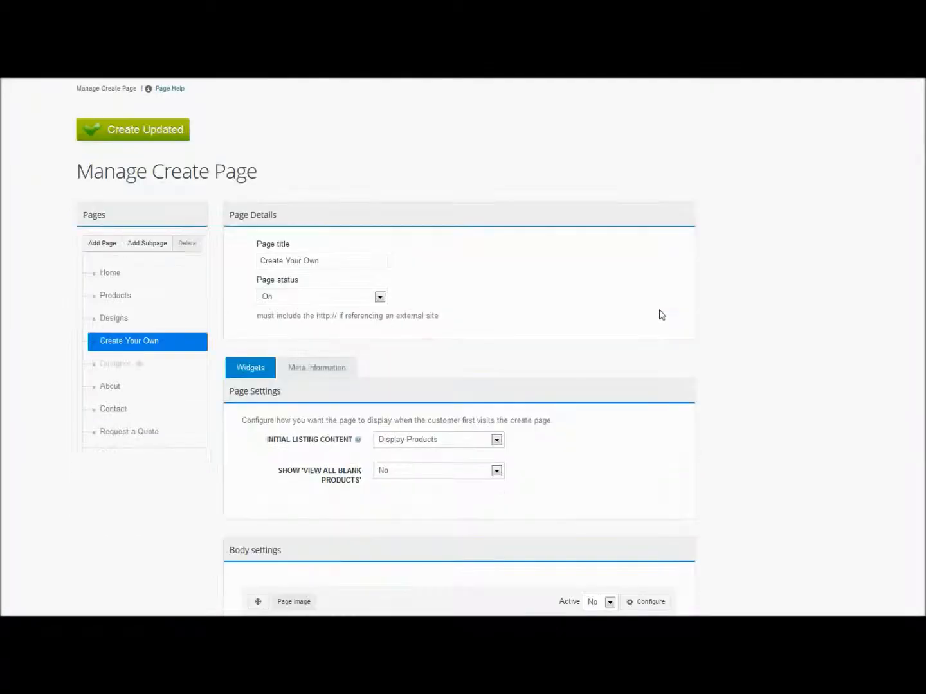
{"action": "scroll", "coordinate": [663, 315], "scroll_direction": "down", "scroll_amount": 1}
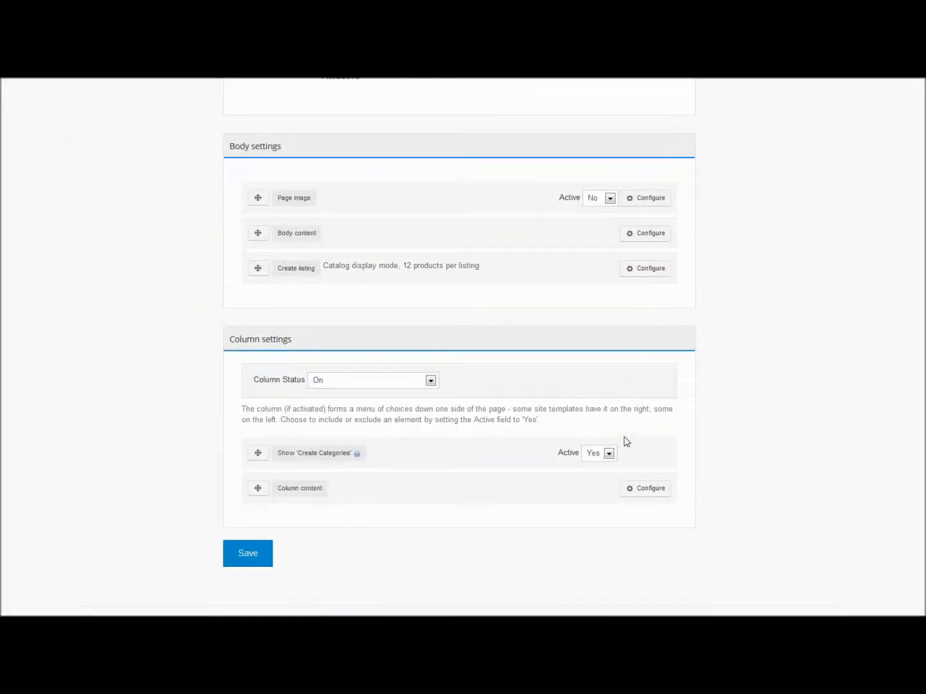
{"action": "left_click", "coordinate": [594, 454]}
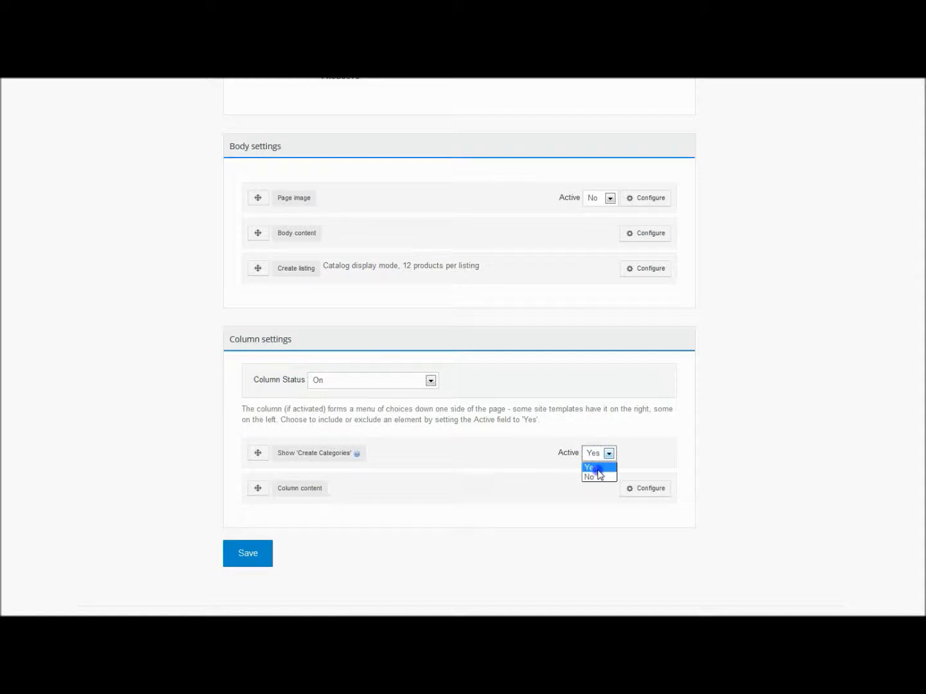
{"action": "left_click", "coordinate": [592, 467]}
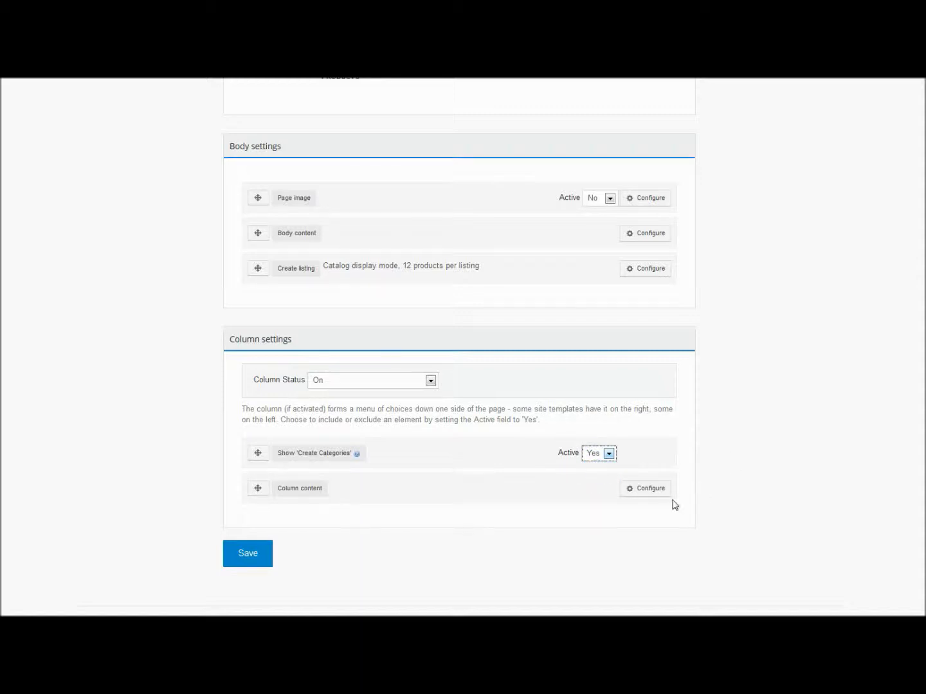
{"action": "left_click", "coordinate": [639, 496]}
{"action": "scroll", "coordinate": [639, 495], "scroll_direction": "down", "scroll_amount": 5}
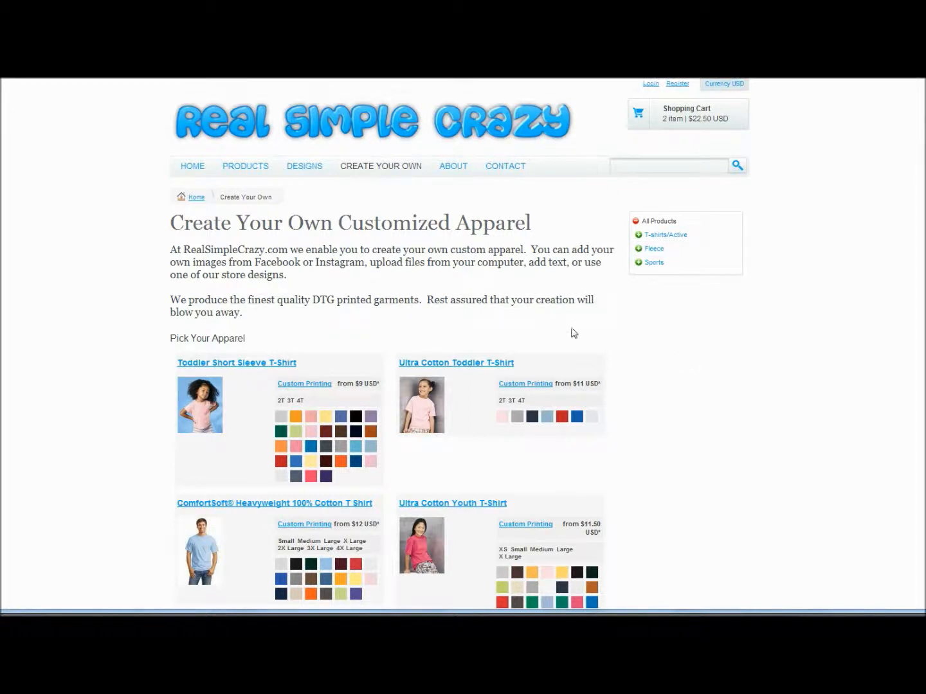
View the storefront's Designs page and its Products page.
{"action": "left_click", "coordinate": [306, 172]}
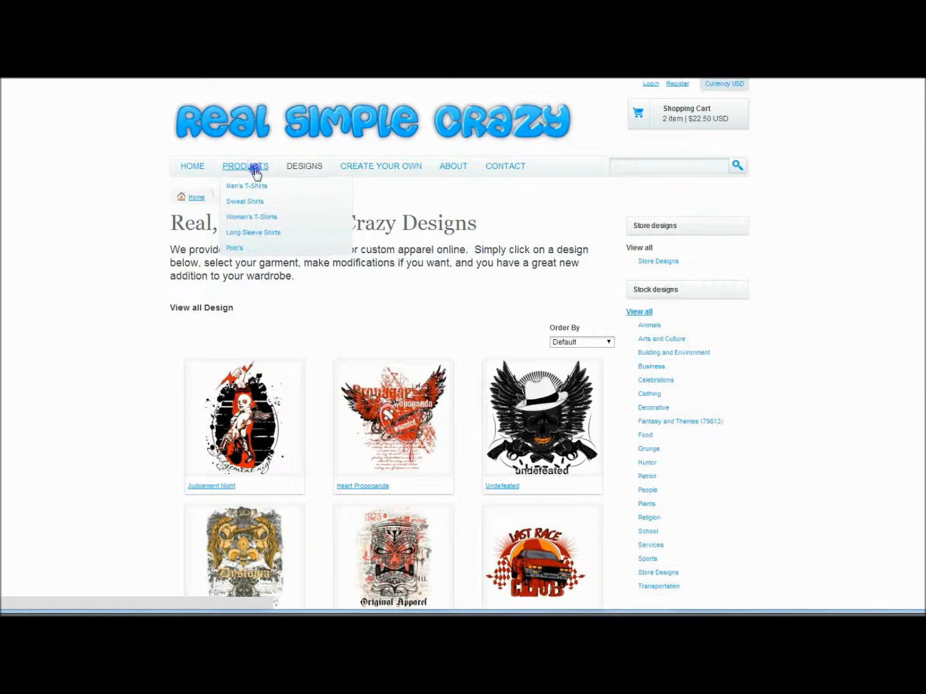
{"action": "left_click", "coordinate": [245, 171]}
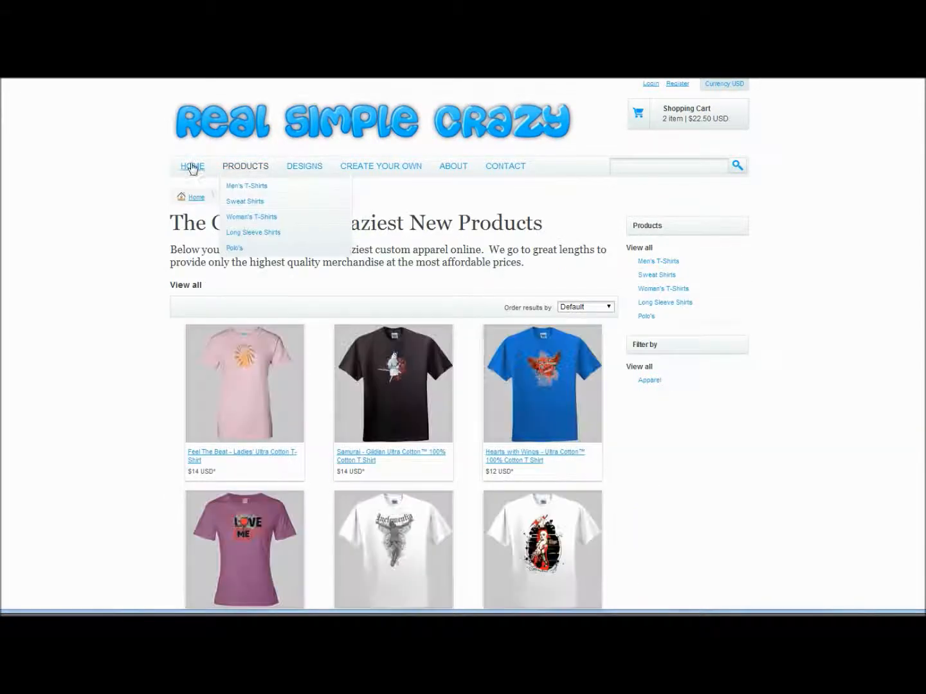